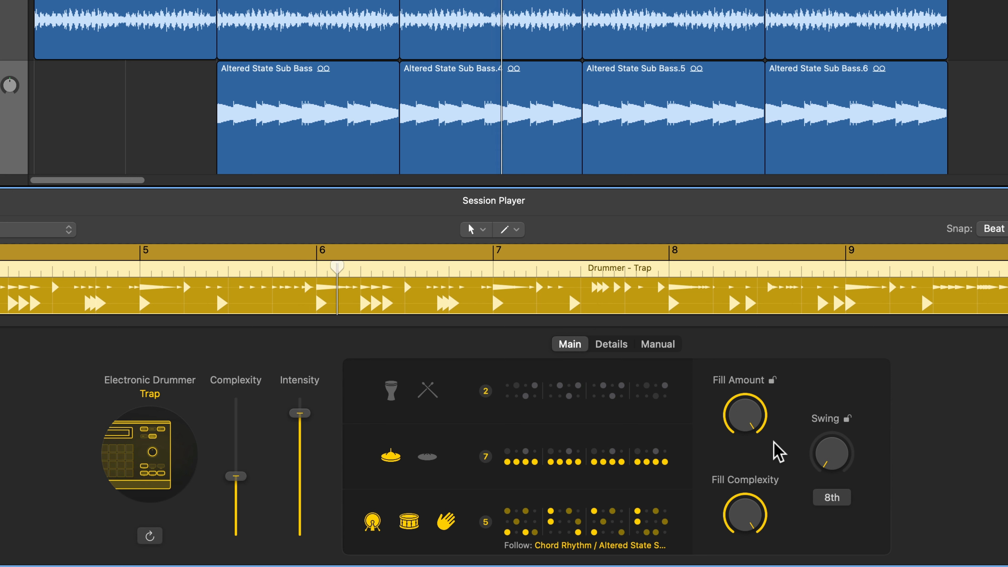
Reduce the Trap drummer's fill amount and fill complexity to about 44%
{"action": "left_click_drag", "start_coordinate": [746, 427], "coordinate": [727, 565]}
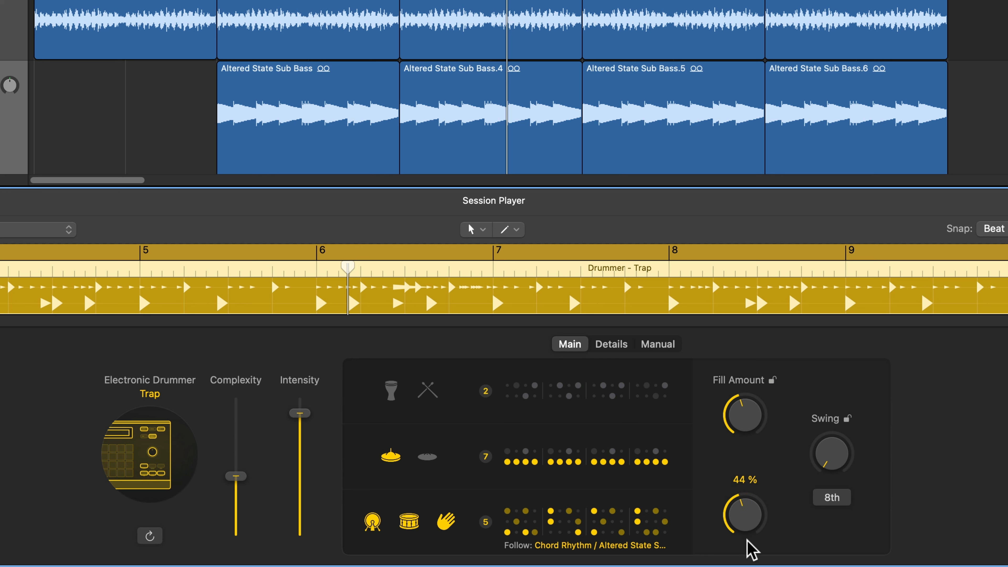
{"action": "left_click_drag", "start_coordinate": [744, 415], "coordinate": [770, 420]}
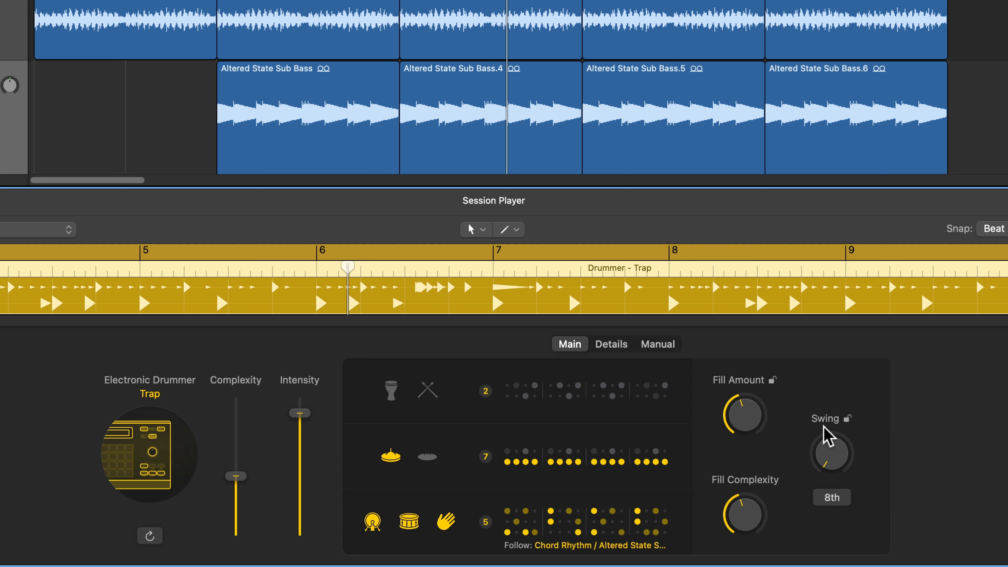
Adjust the drummer's phrase variation, feel and dynamics in the detailed performance settings, and set humanize to 10%
{"action": "left_click", "coordinate": [611, 343]}
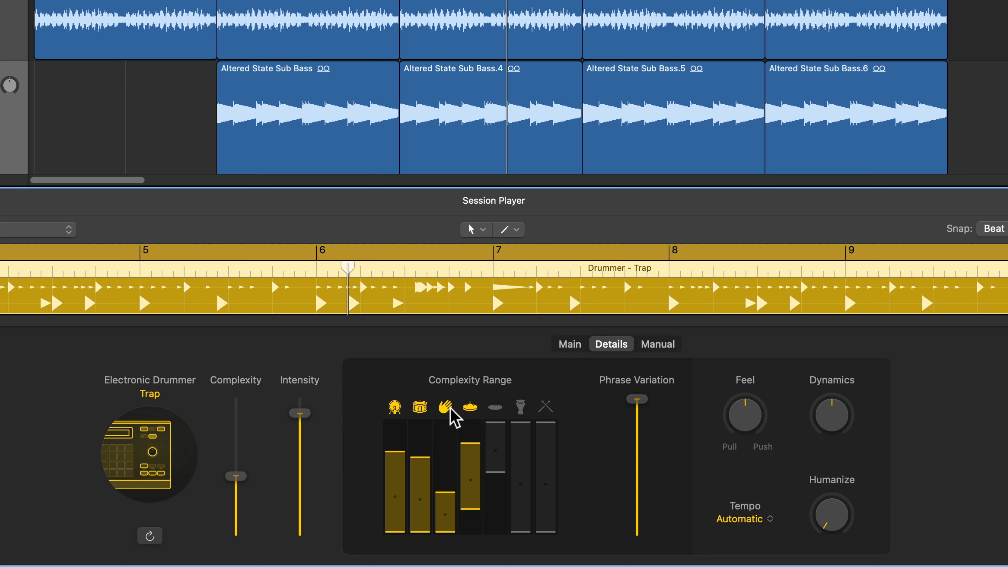
{"action": "left_click_drag", "start_coordinate": [643, 411], "coordinate": [668, 398]}
{"action": "mouse_move", "coordinate": [747, 430]}
{"action": "left_mouse_down"}
{"action": "mouse_move", "coordinate": [745, 452]}
{"action": "mouse_move", "coordinate": [742, 421]}
{"action": "left_mouse_up"}
{"action": "left_click_drag", "start_coordinate": [836, 421], "coordinate": [849, 396]}
{"action": "left_click_drag", "start_coordinate": [838, 519], "coordinate": [850, 507]}
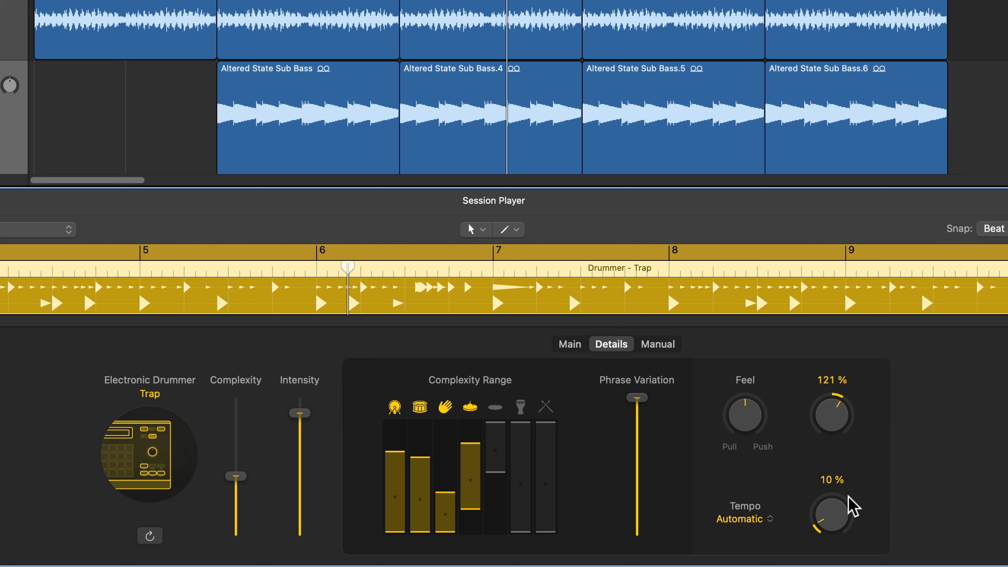
{"action": "left_click_drag", "start_coordinate": [838, 420], "coordinate": [837, 439]}
Create a manual one-bar pattern with kicks on steps 1, 5, 9 and 13, and snare and clap on steps 5 and 13
{"action": "left_click", "coordinate": [671, 347]}
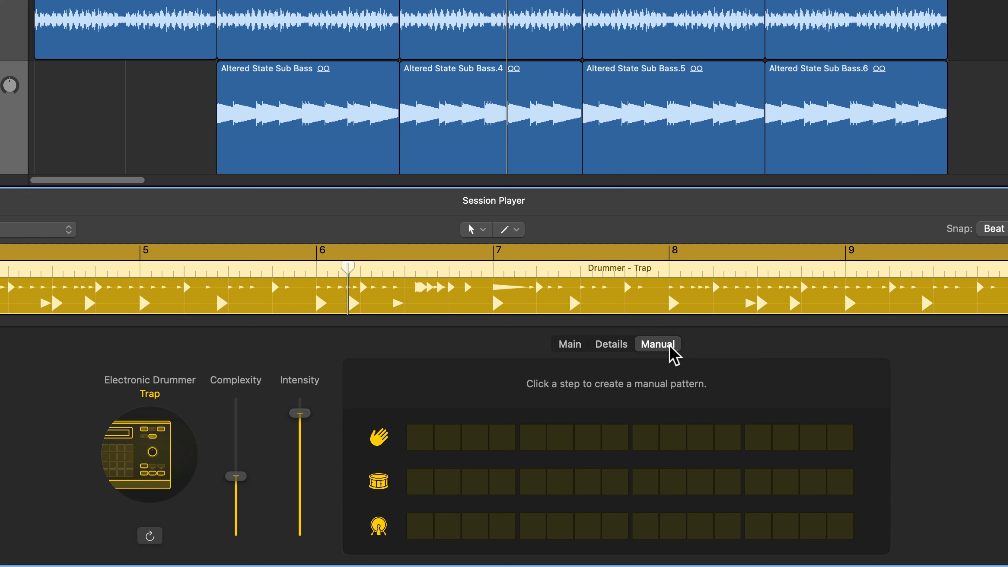
{"action": "left_click", "coordinate": [417, 528]}
{"action": "left_click", "coordinate": [532, 528]}
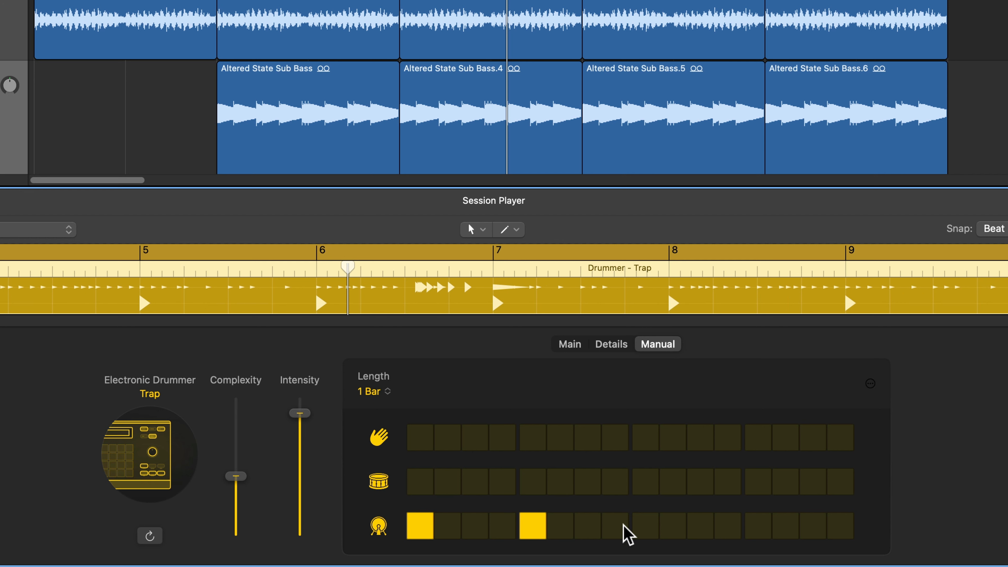
{"action": "left_click", "coordinate": [643, 528]}
{"action": "left_click", "coordinate": [758, 526]}
{"action": "left_click", "coordinate": [532, 437]}
{"action": "left_click", "coordinate": [532, 482]}
{"action": "left_click", "coordinate": [758, 438]}
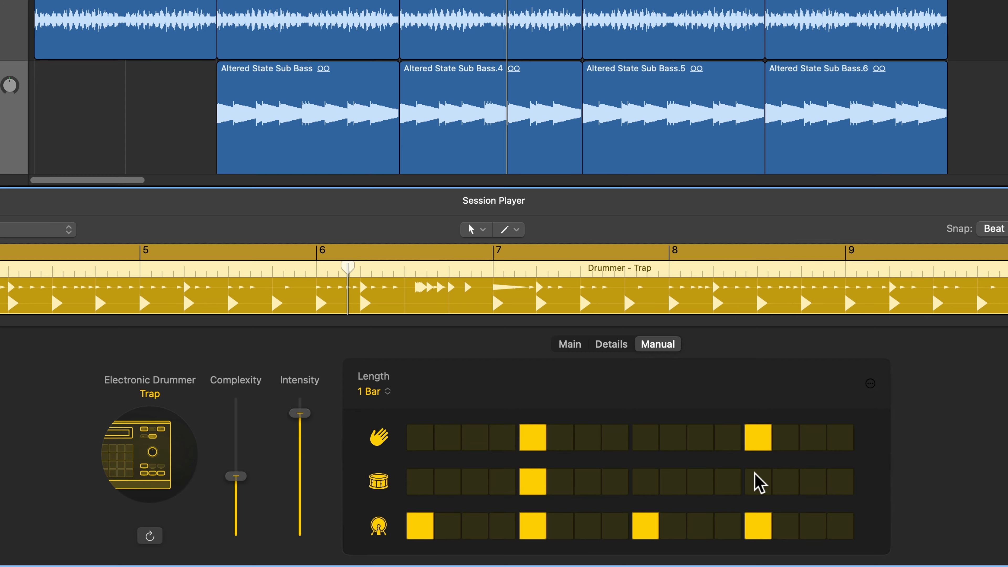
{"action": "left_click", "coordinate": [758, 481]}
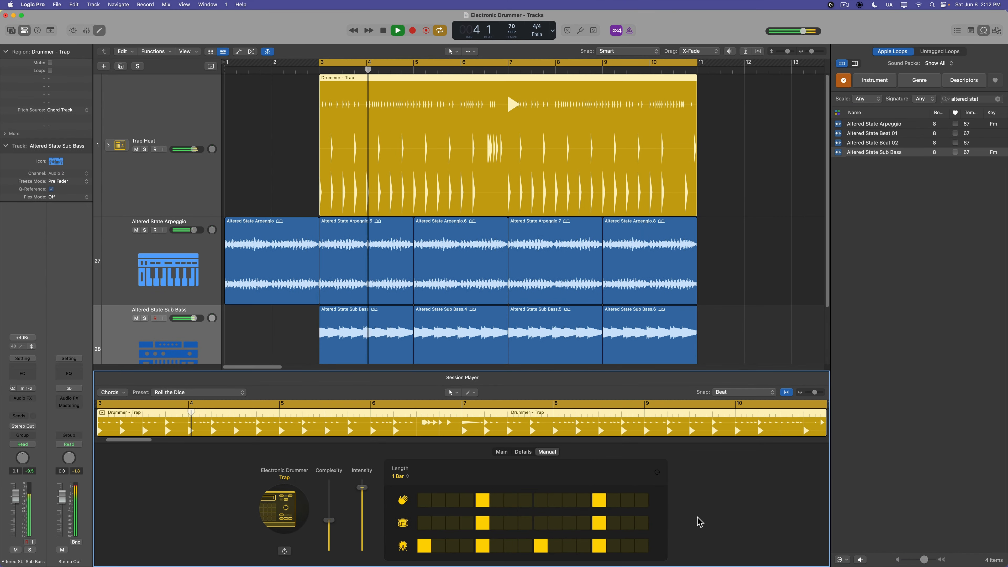
Rearrange the manual kick pattern so kicks fall on steps 1, 4, 6, 12 and 16
{"action": "left_click", "coordinate": [482, 546]}
{"action": "left_click", "coordinate": [467, 546]}
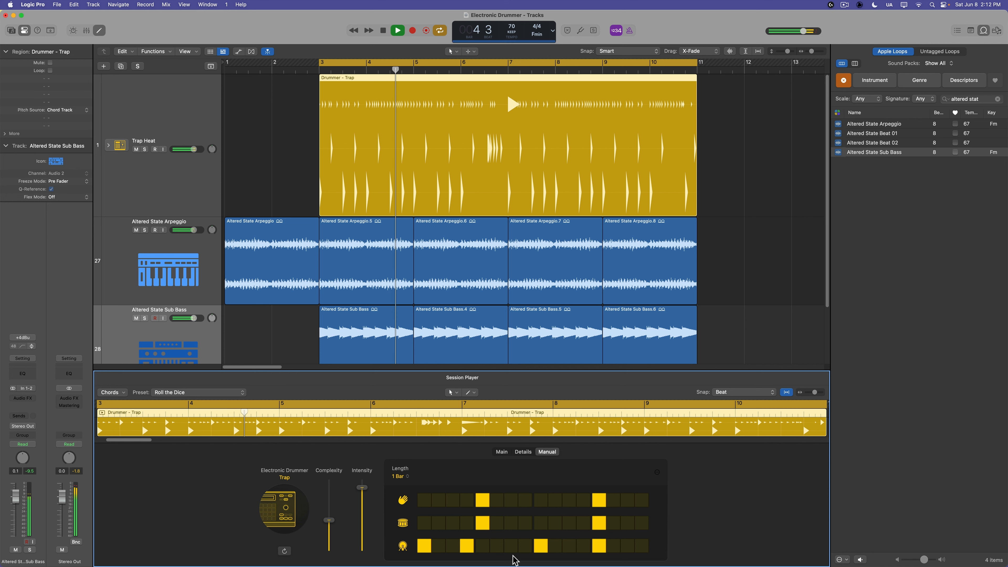
{"action": "left_click", "coordinate": [541, 546]}
{"action": "left_click", "coordinate": [497, 546]}
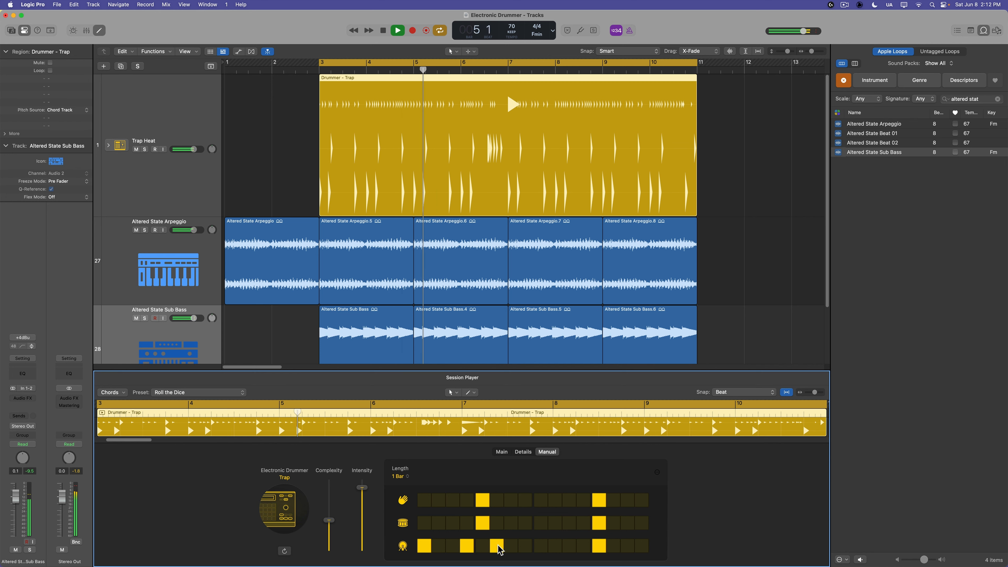
{"action": "left_click", "coordinate": [583, 546]}
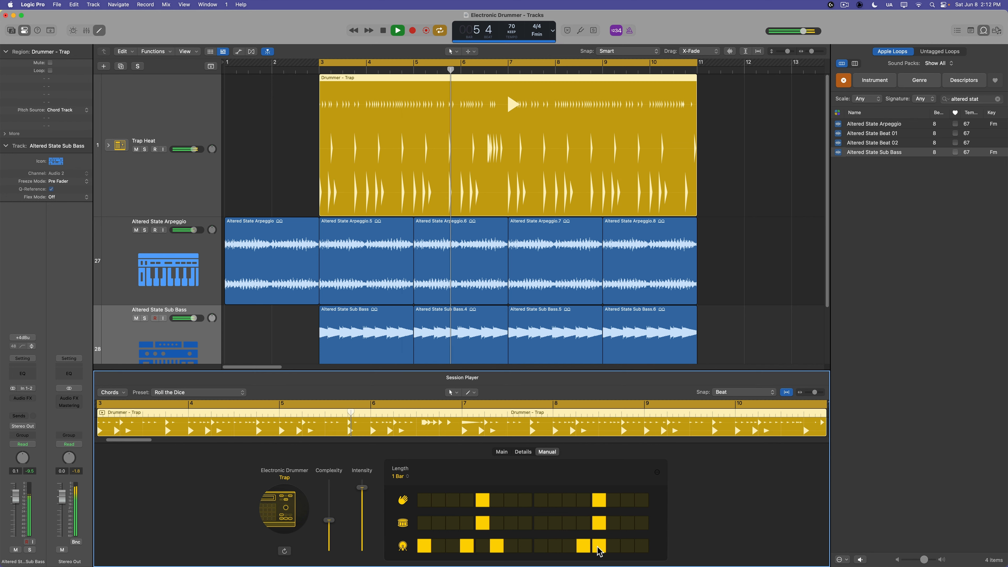
{"action": "left_click", "coordinate": [599, 546]}
{"action": "left_click", "coordinate": [641, 547]}
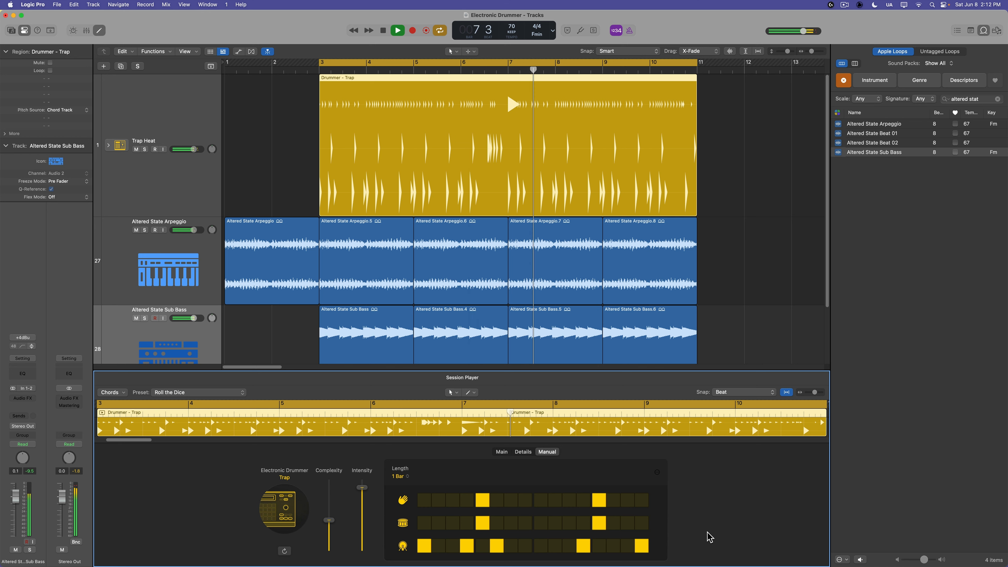
Add claps on steps 15 and 8 of the manual pattern, listen to the result, and stop playback
{"action": "left_click", "coordinate": [628, 500]}
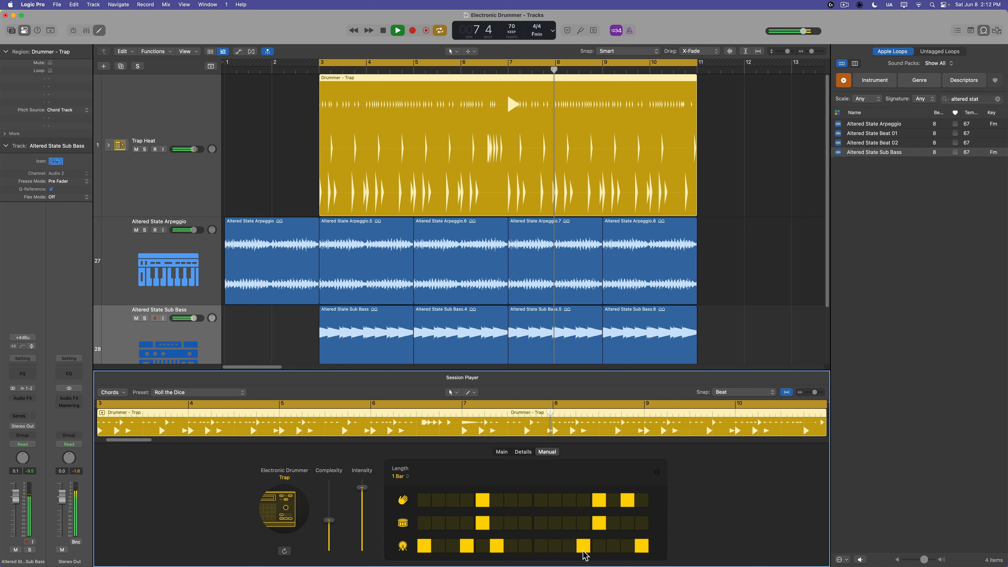
{"action": "left_click", "coordinate": [525, 500]}
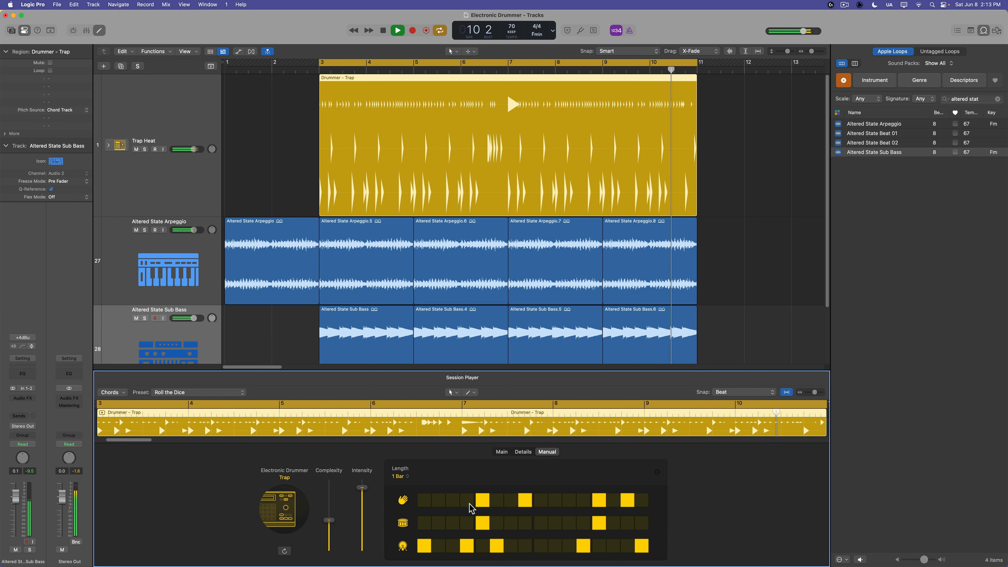
{"action": "key", "text": "space"}
Replace the manual kick, snare and clap pattern with preset pattern 1 and start playback to hear it
{"action": "left_click", "coordinate": [502, 452]}
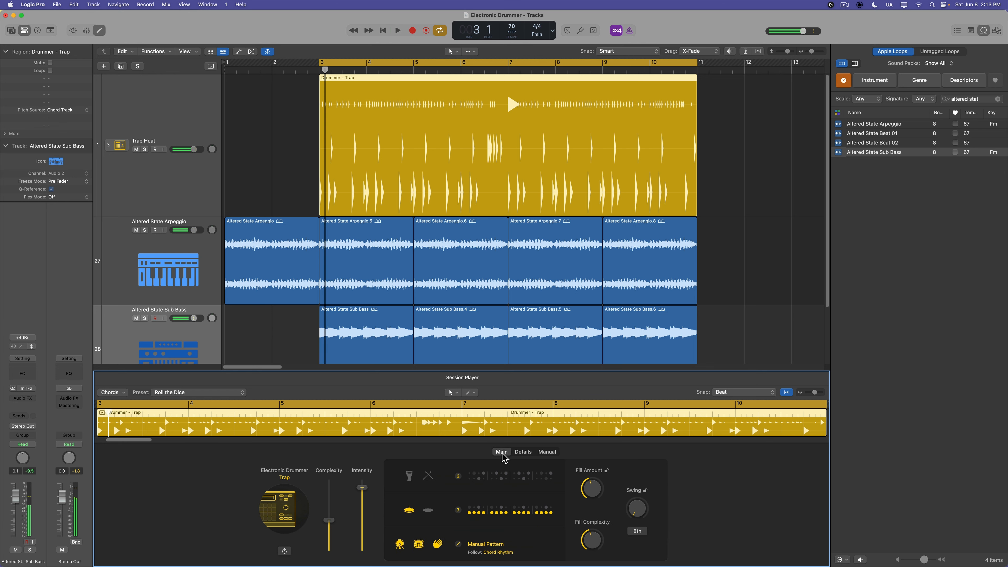
{"action": "left_click", "coordinate": [488, 544]}
{"action": "left_click", "coordinate": [493, 325]}
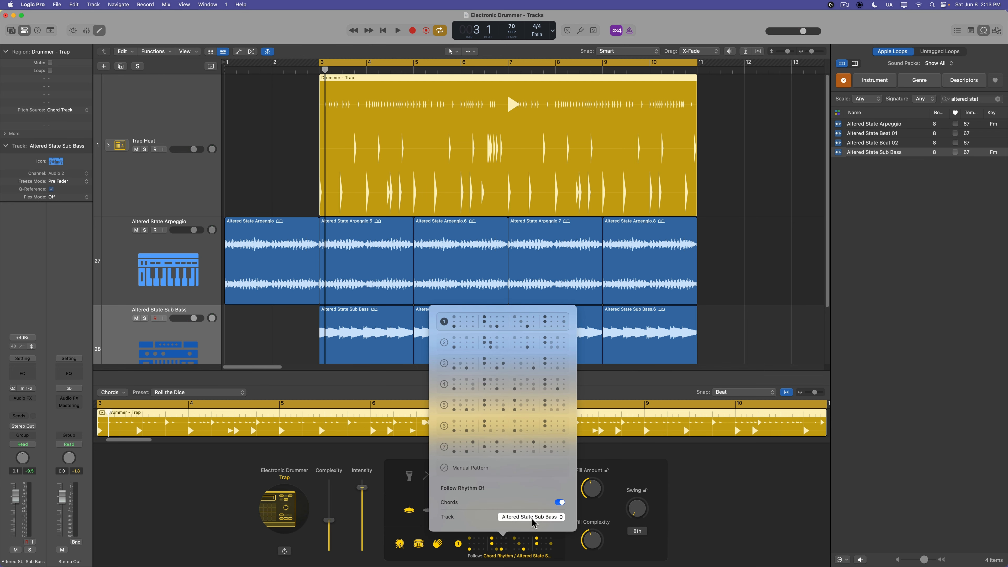
{"action": "left_click", "coordinate": [692, 527]}
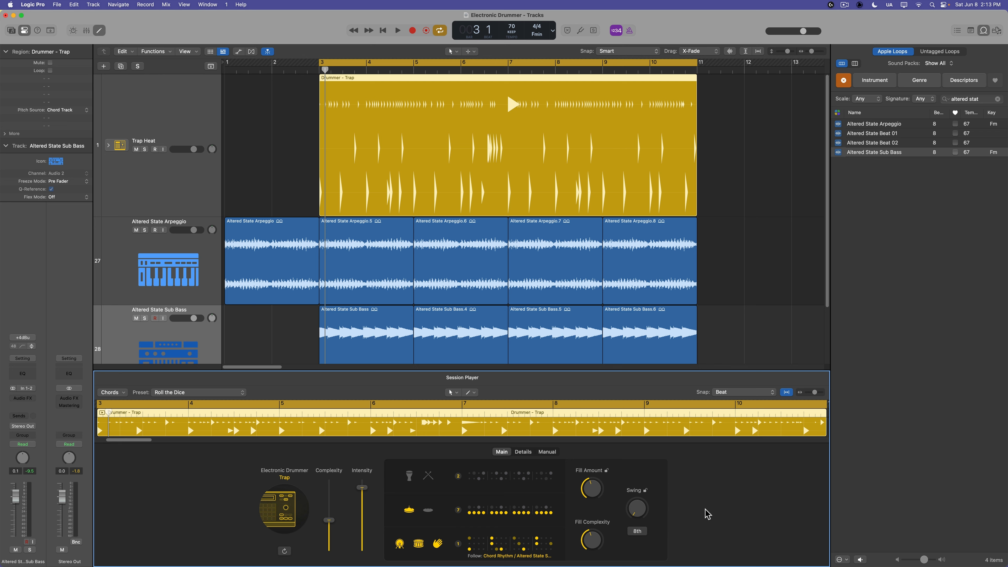
{"action": "key", "text": "space"}
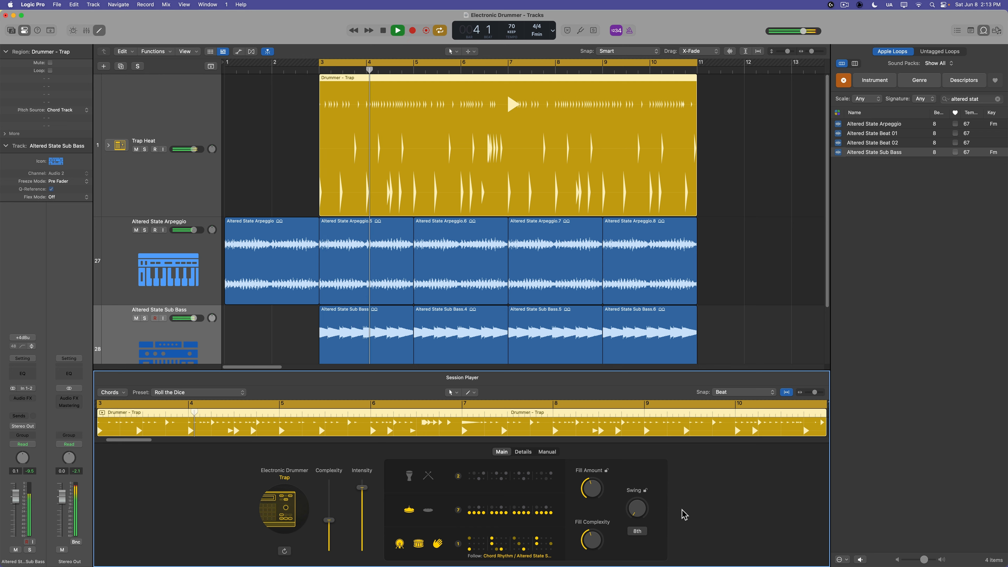
Switch the kick, snare and clap group to preset pattern 7, audition it, and stop playback
{"action": "left_click", "coordinate": [503, 544]}
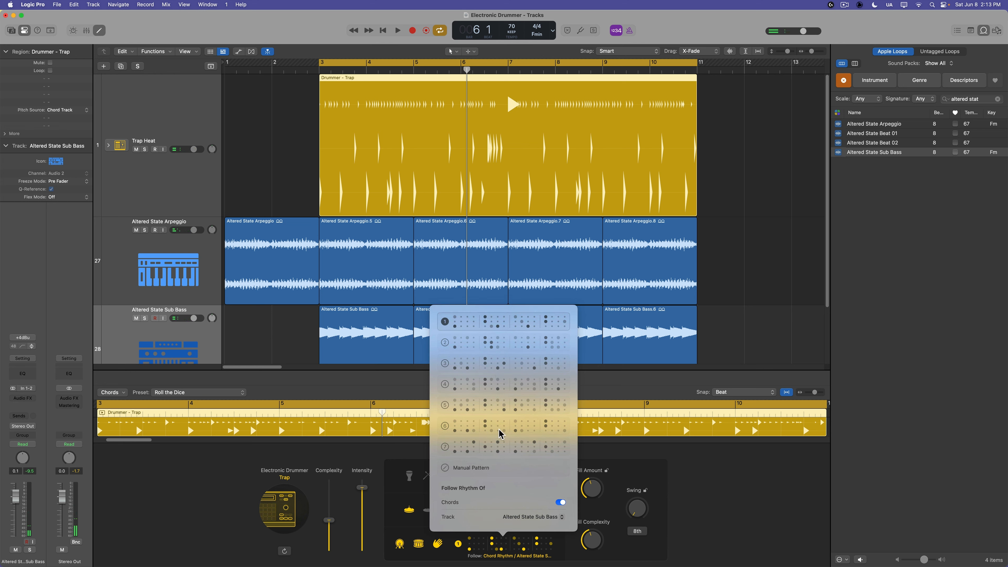
{"action": "left_click", "coordinate": [497, 446]}
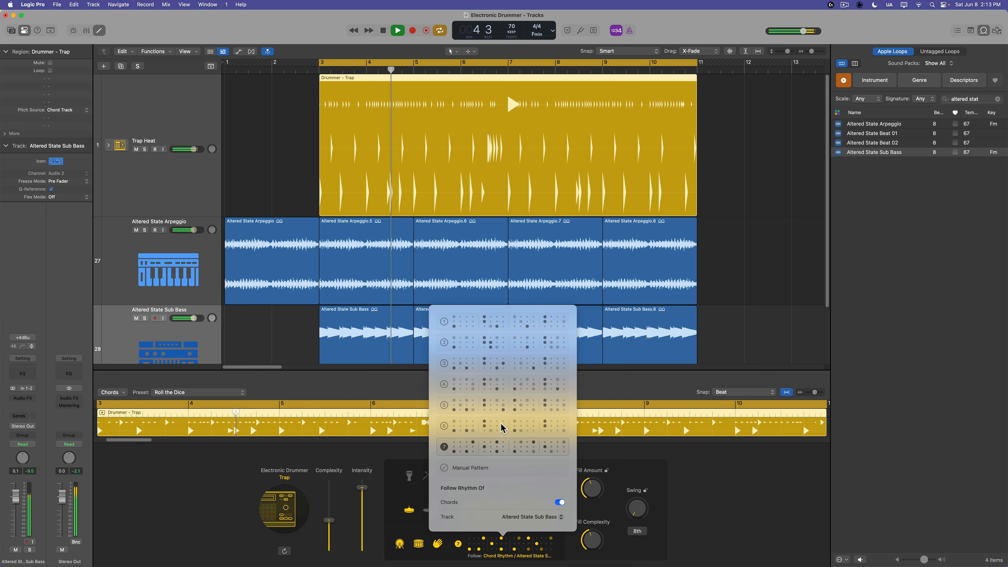
{"action": "left_click", "coordinate": [773, 505]}
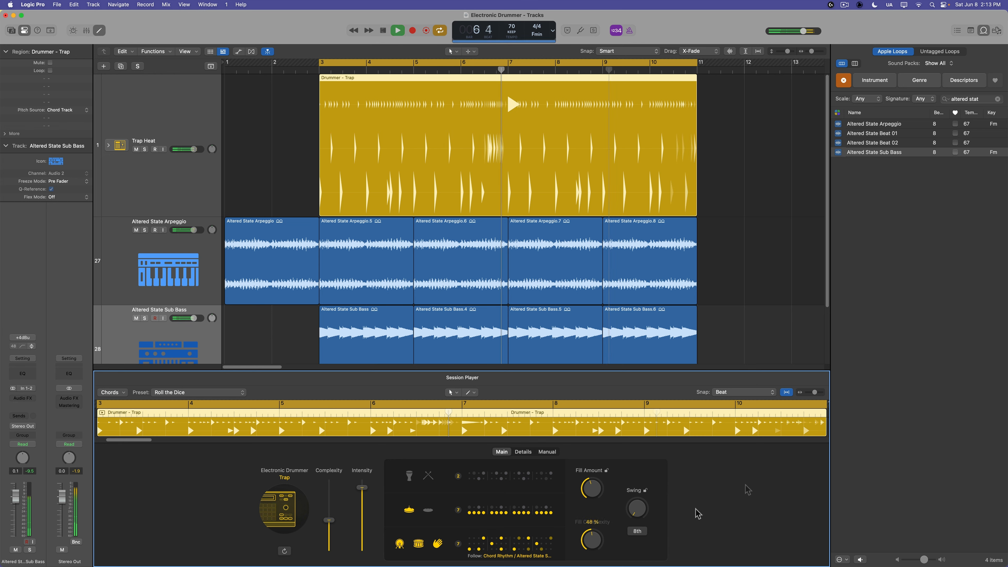
{"action": "key", "text": "space"}
Select the Trap Heat track and open its Drum Machine Designer, placing the window clear of the track headers
{"action": "left_click", "coordinate": [178, 114]}
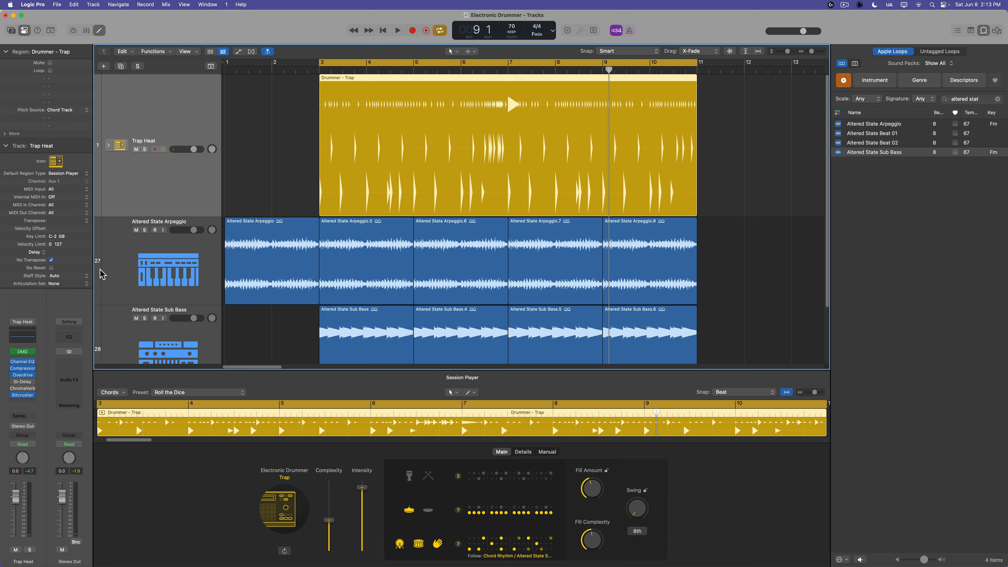
{"action": "left_click", "coordinate": [22, 352]}
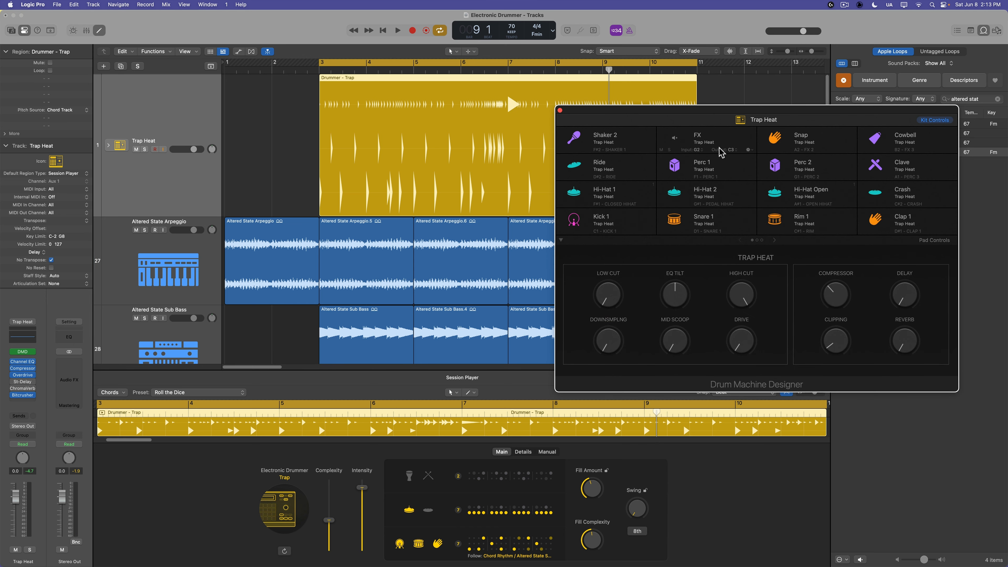
{"action": "left_click_drag", "start_coordinate": [794, 108], "coordinate": [792, 113]}
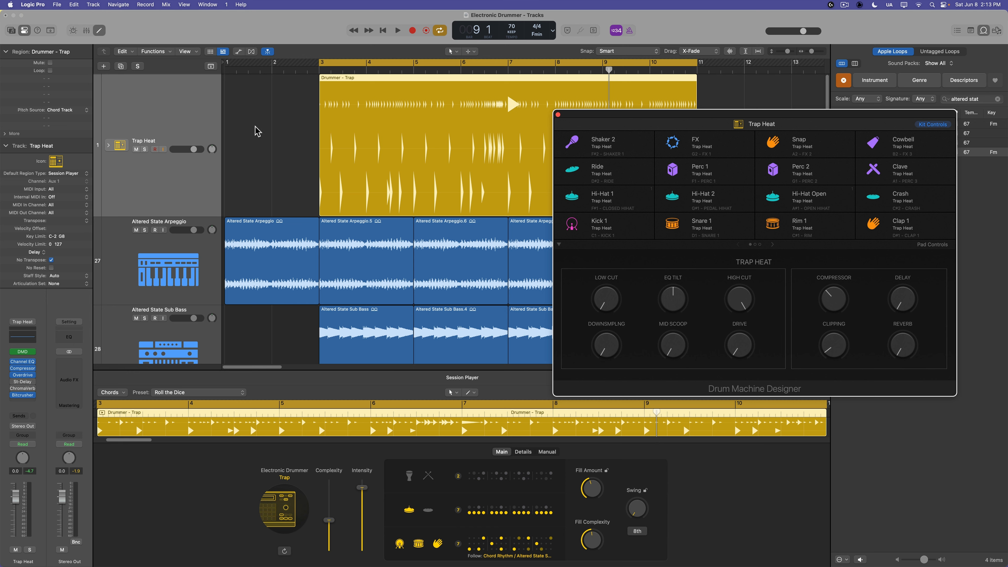
Solo the Trap Heat track, audition it briefly, and select the Hi-Hat 1 pad for editing
{"action": "key", "text": "s"}
{"action": "key", "text": "space"}
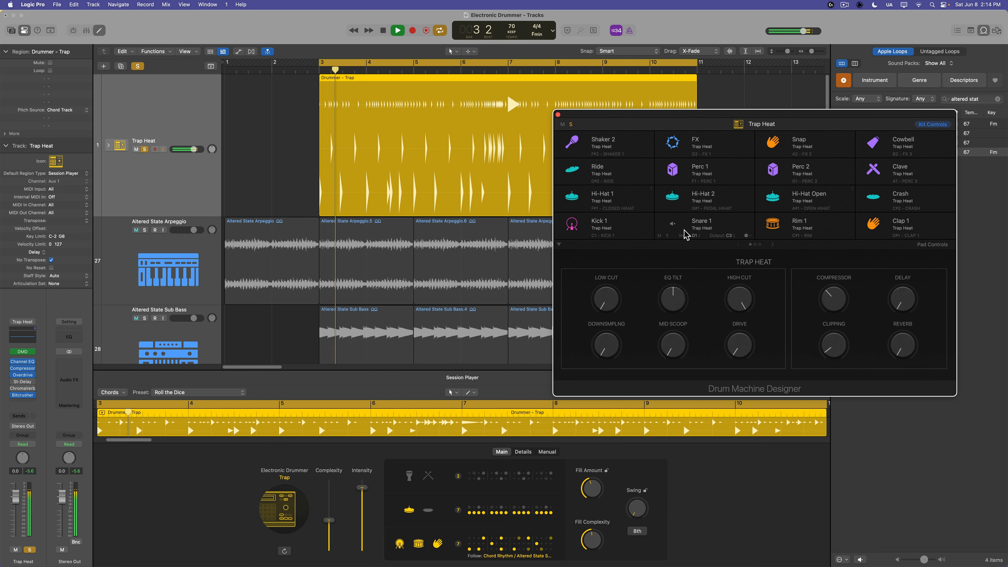
{"action": "left_click", "coordinate": [633, 199]}
{"action": "key", "text": "space"}
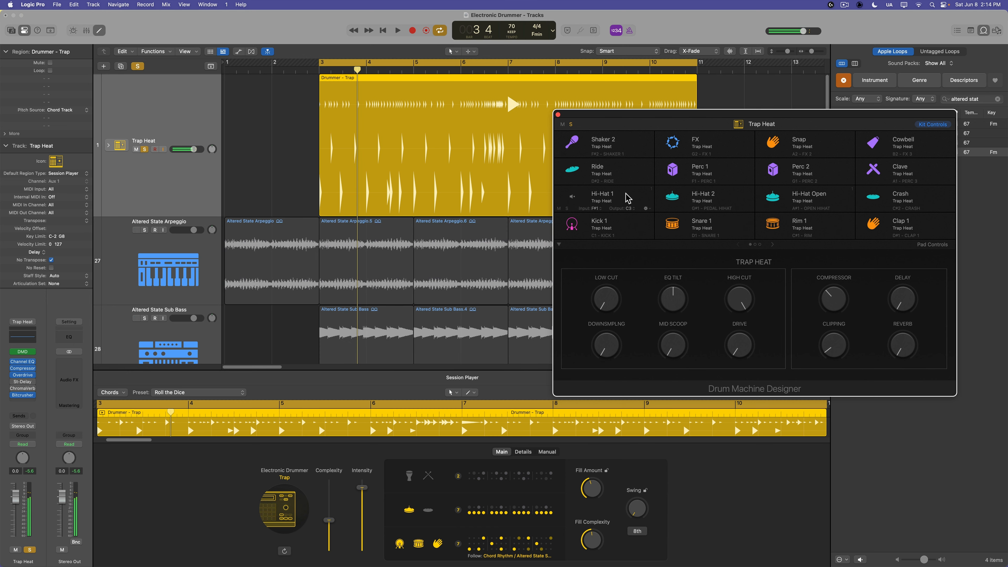
{"action": "left_click", "coordinate": [626, 198]}
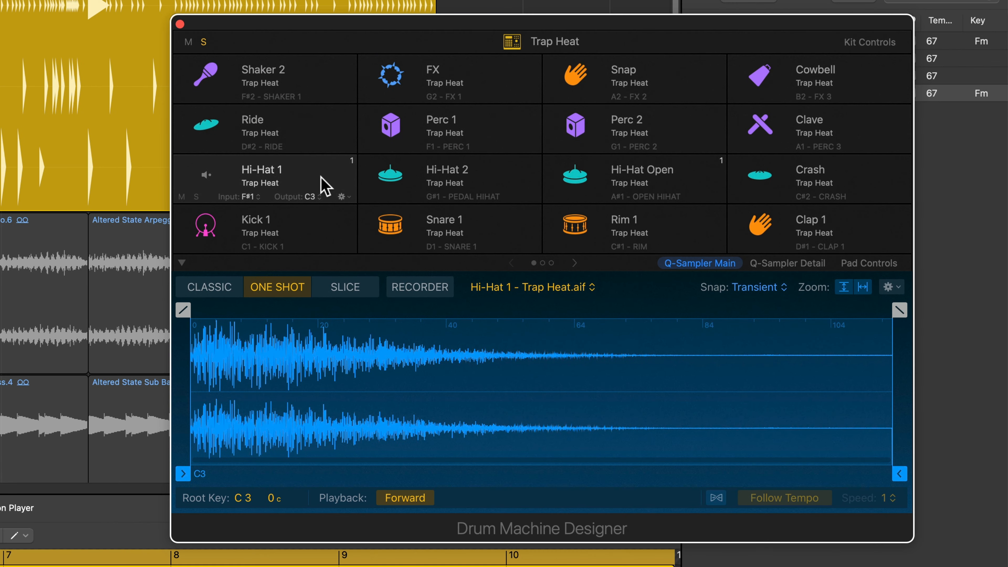
Show the pad controls for Hi-Hat 1 and set pitch to +7, attack to 9.0 ms and transients to 61%
{"action": "left_click", "coordinate": [861, 265]}
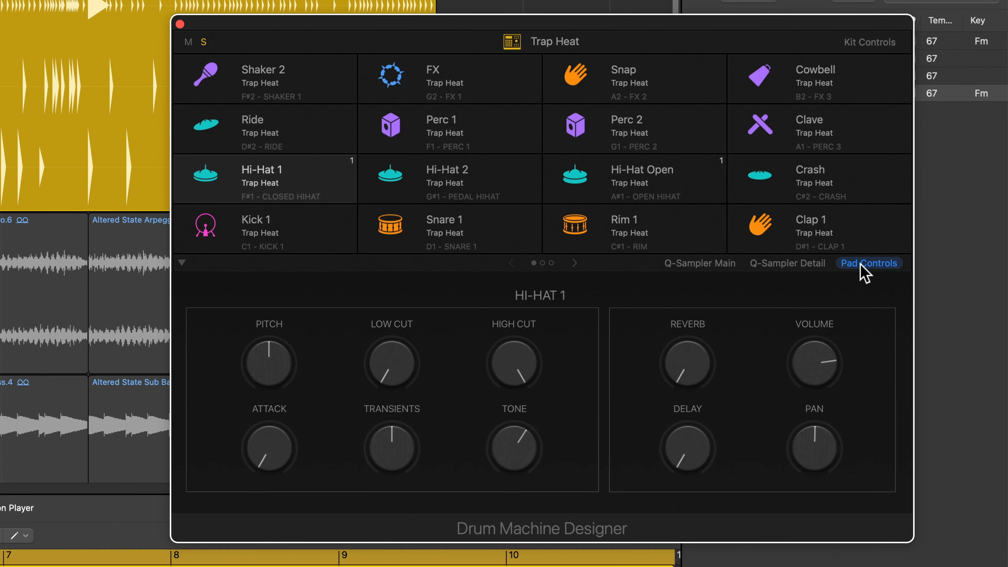
{"action": "left_click_drag", "start_coordinate": [274, 380], "coordinate": [285, 362]}
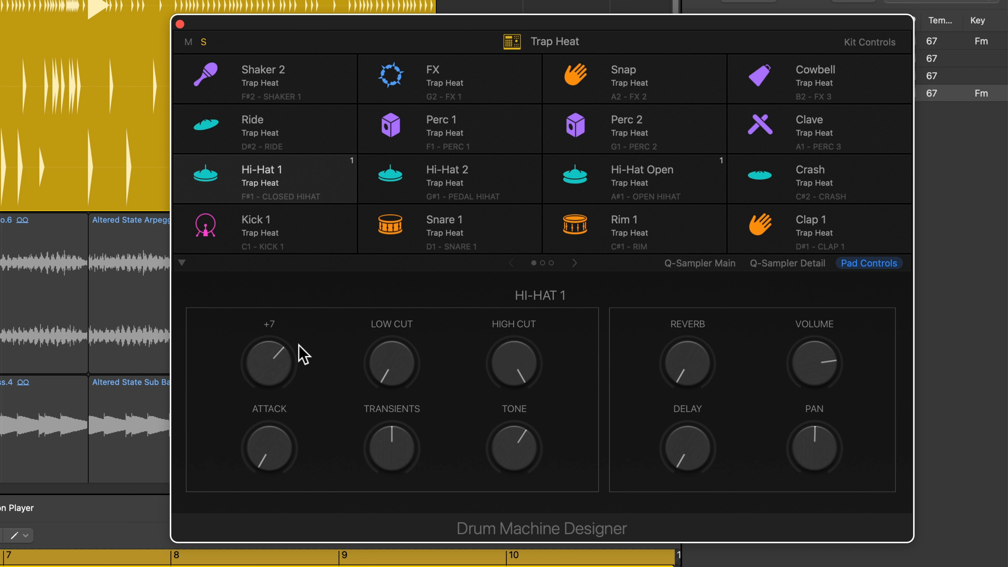
{"action": "left_click_drag", "start_coordinate": [287, 460], "coordinate": [305, 406]}
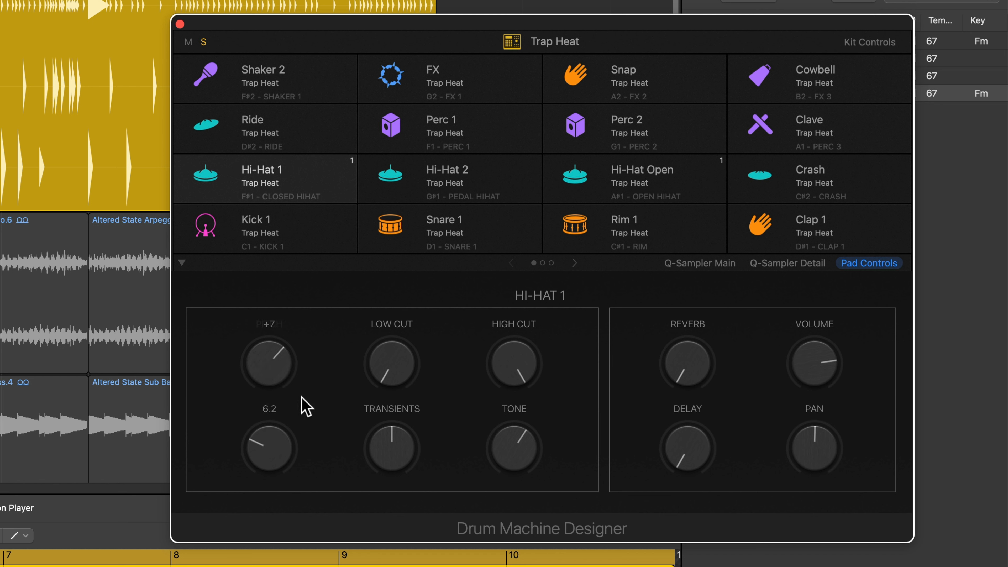
{"action": "left_click_drag", "start_coordinate": [358, 444], "coordinate": [412, 438]}
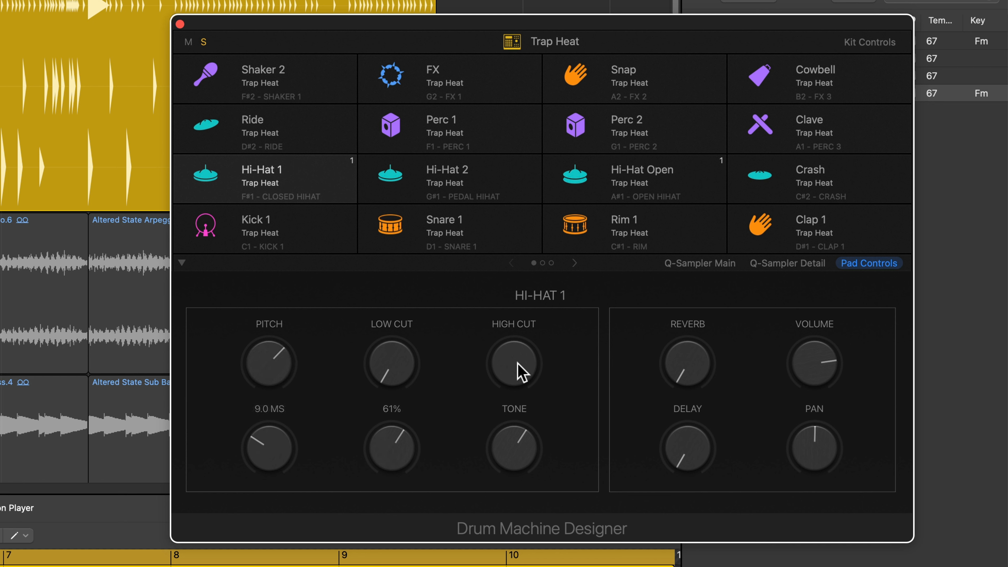
Raise Hi-Hat 1's reverb and filter it with low cut at about 93 and high cut at about 13700
{"action": "left_click_drag", "start_coordinate": [522, 371], "coordinate": [513, 410]}
{"action": "left_click_drag", "start_coordinate": [687, 373], "coordinate": [688, 329]}
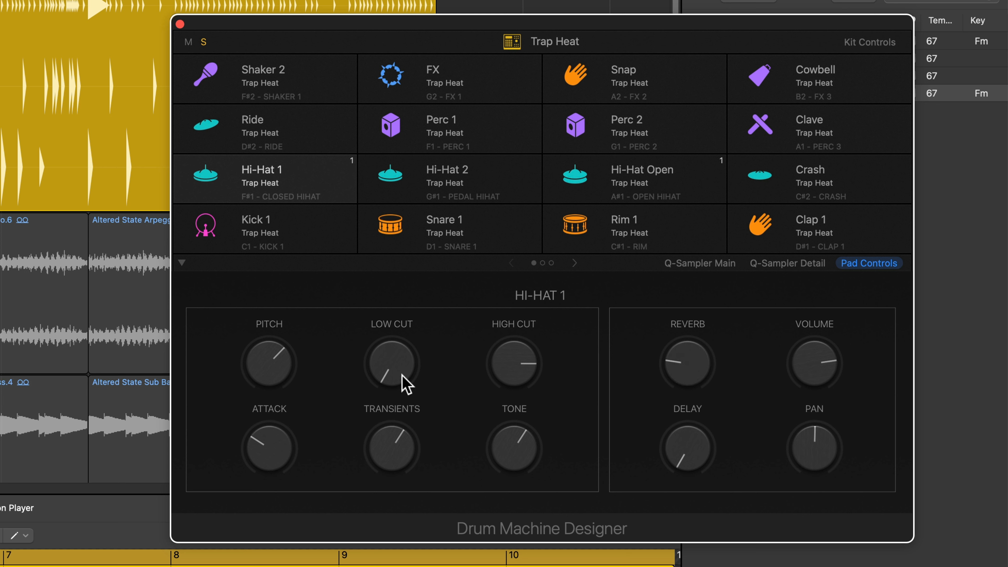
{"action": "left_click_drag", "start_coordinate": [407, 383], "coordinate": [401, 359]}
{"action": "left_click_drag", "start_coordinate": [522, 361], "coordinate": [528, 335]}
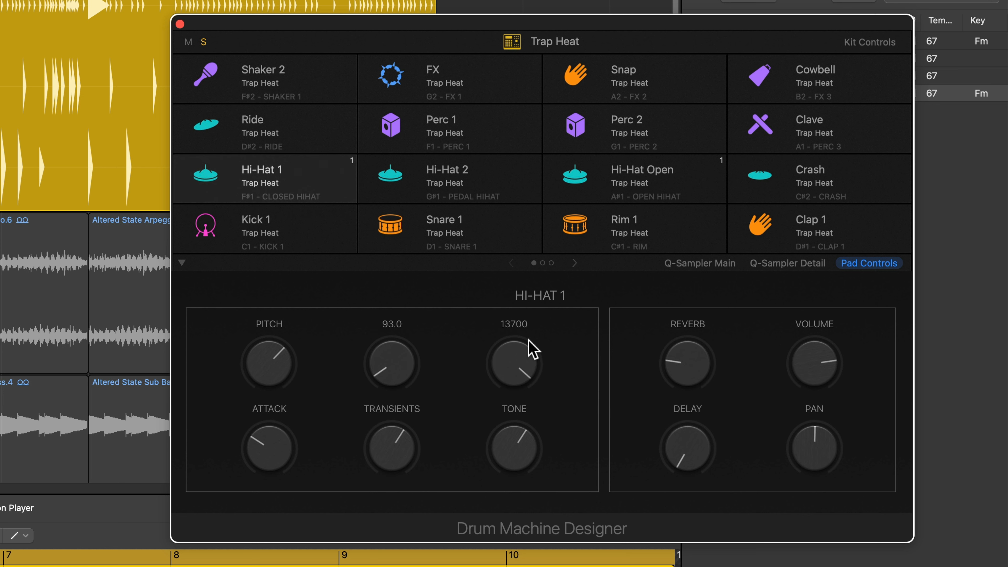
Lower Hi-Hat 1's tone to slightly below its midpoint and fine-tune its pitch to +7
{"action": "left_click_drag", "start_coordinate": [526, 454], "coordinate": [508, 549]}
{"action": "left_click_drag", "start_coordinate": [513, 503], "coordinate": [517, 481]}
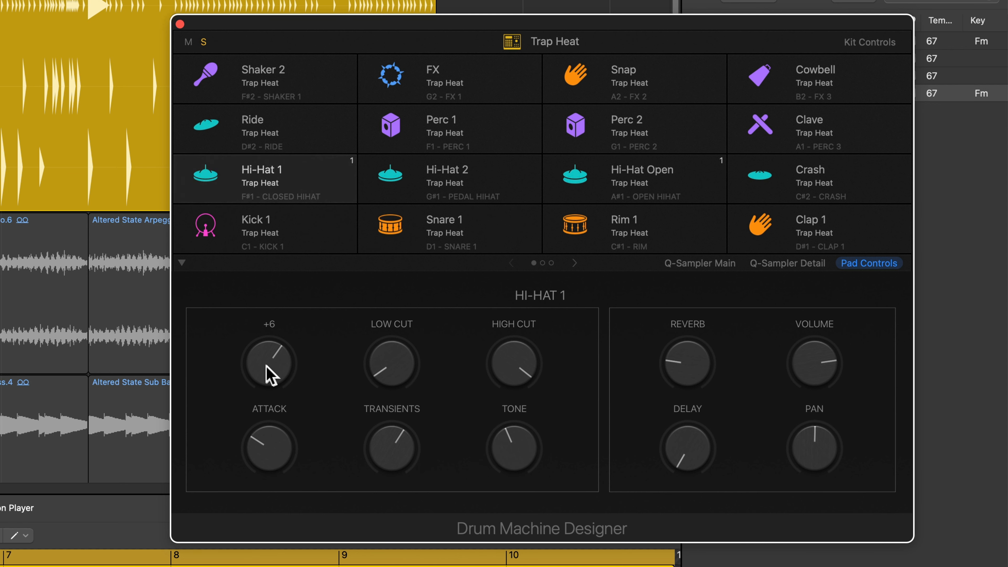
{"action": "left_click_drag", "start_coordinate": [268, 360], "coordinate": [269, 359]}
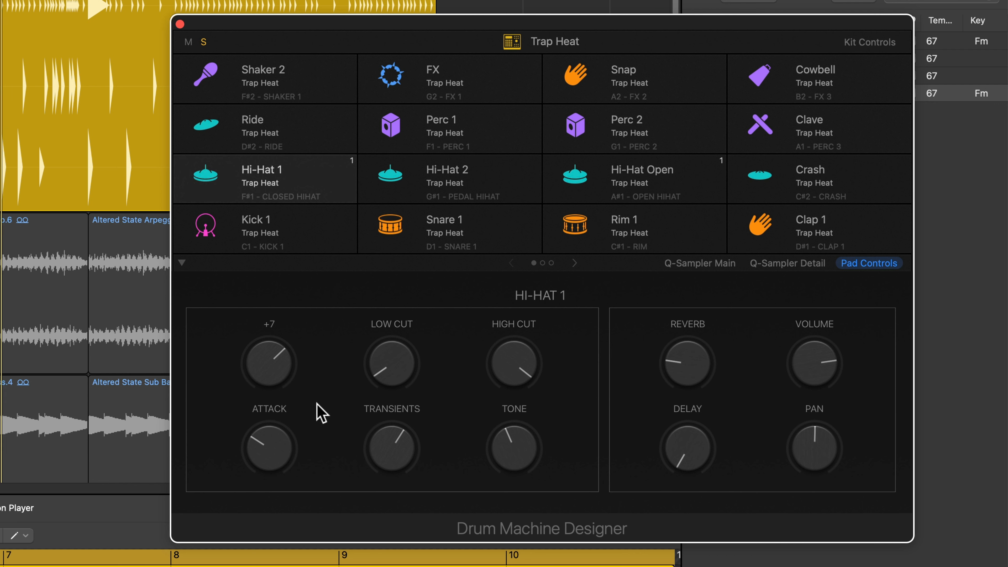
Turn off solo on the Trap Heat track and show the Snare 1 pad's sample in Q-Sampler Main
{"action": "key", "text": "s"}
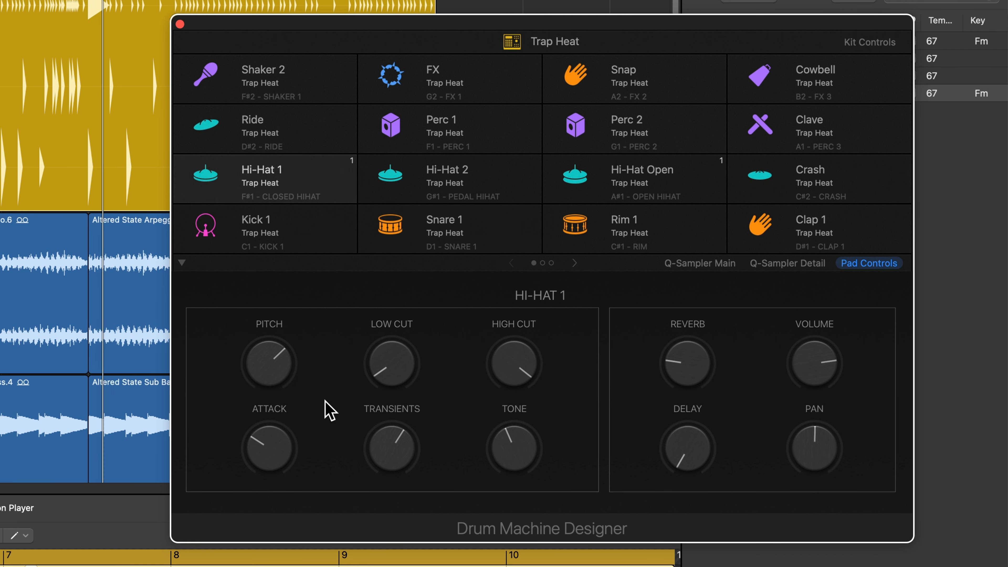
{"action": "left_click", "coordinate": [501, 223]}
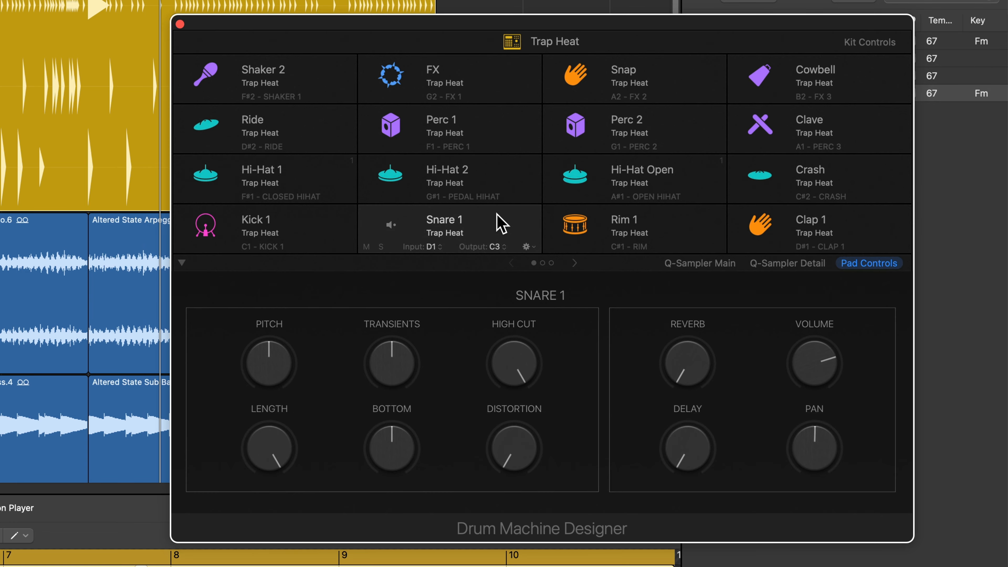
{"action": "left_click", "coordinate": [682, 263]}
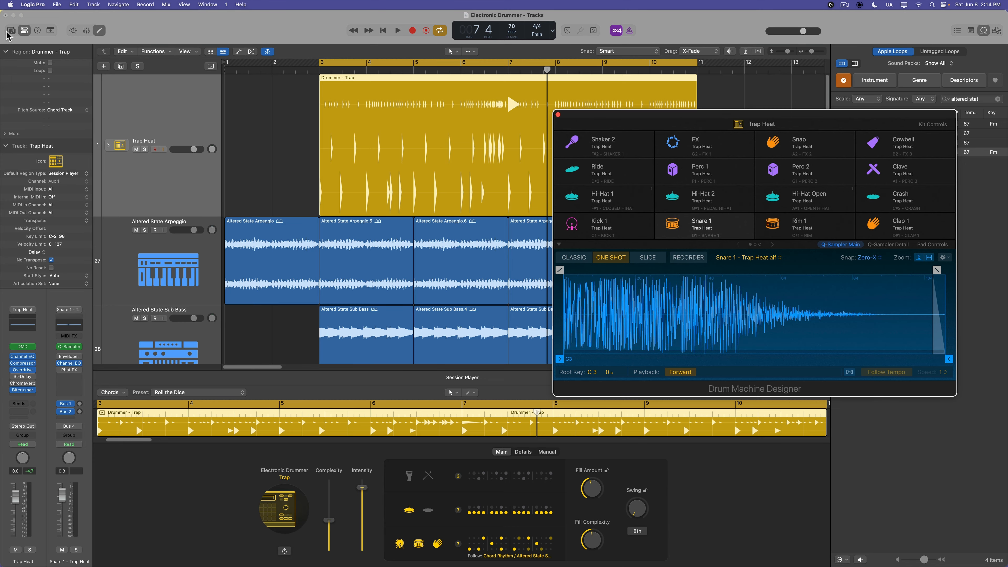
Open the Library for the Snare 1 pad and browse to the Snares kit pieces of Electronic Drum Kit
{"action": "left_click", "coordinate": [10, 30]}
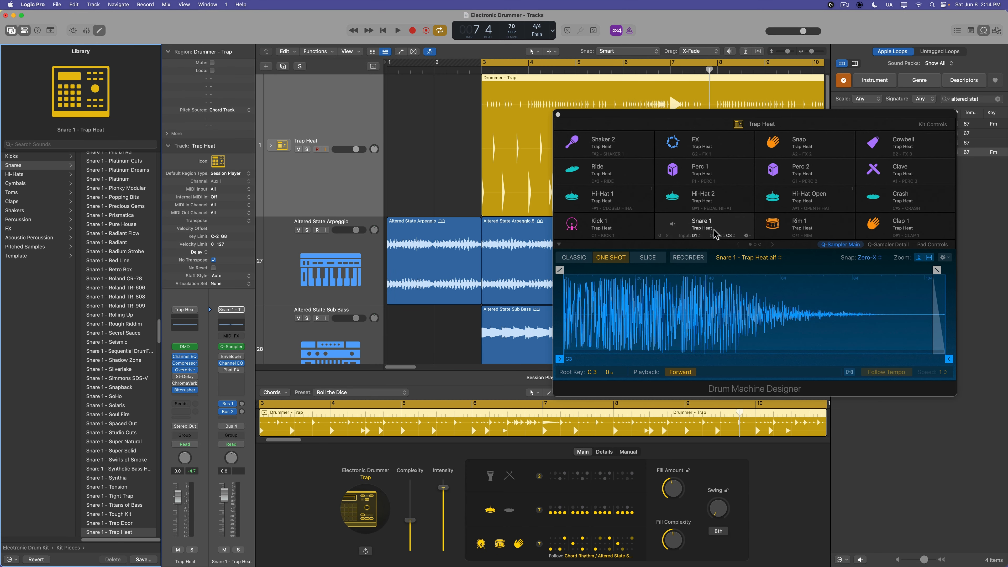
{"action": "left_click", "coordinate": [722, 226]}
{"action": "scroll", "coordinate": [16, 187], "scroll_direction": "left", "scroll_amount": 3}
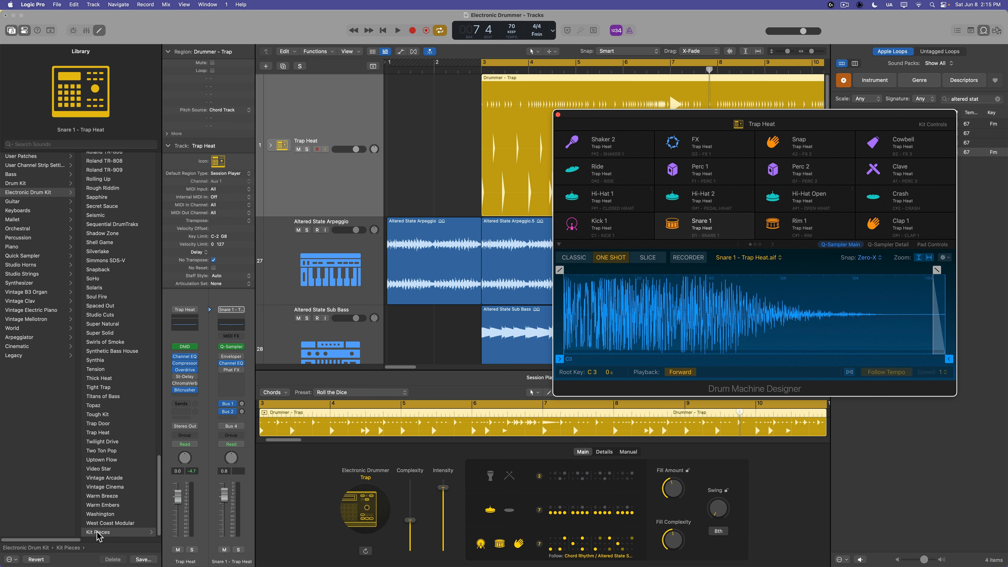
{"action": "scroll", "coordinate": [100, 402], "scroll_direction": "right", "scroll_amount": 3}
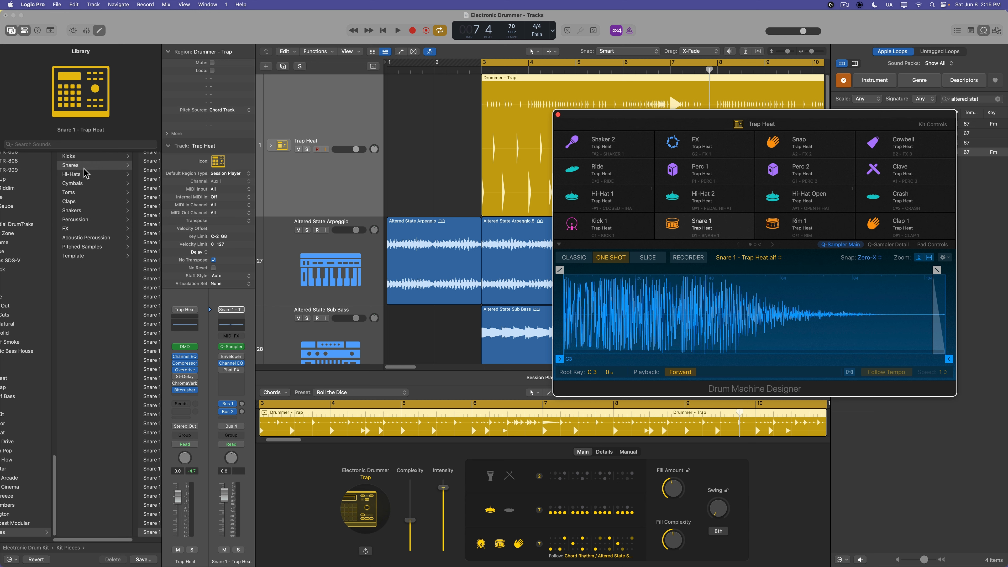
{"action": "scroll", "coordinate": [86, 239], "scroll_direction": "right", "scroll_amount": 2}
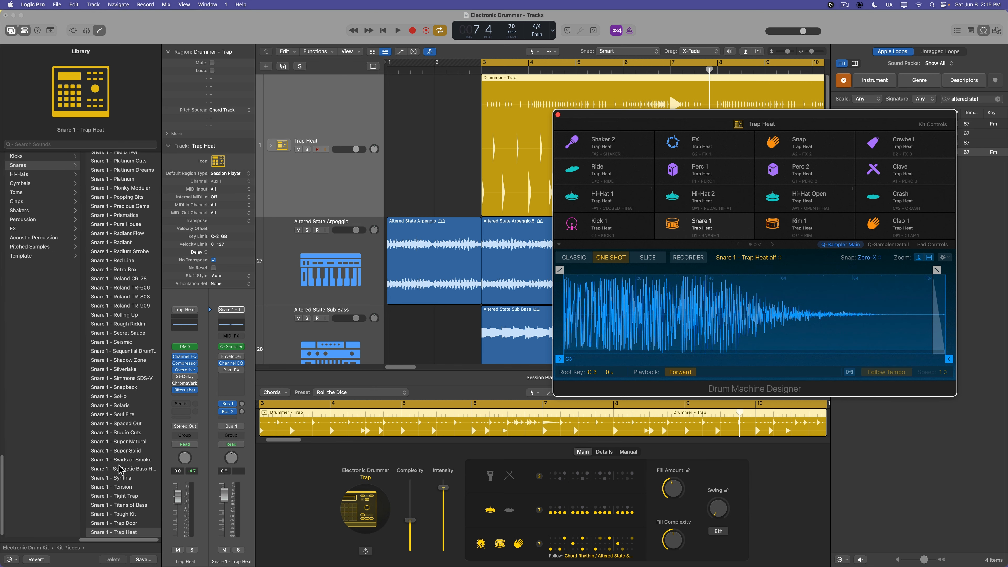
Audition the Solaris snare on the pad with playback, and replace it with Snare 2 - Atlanta
{"action": "left_click", "coordinate": [117, 406]}
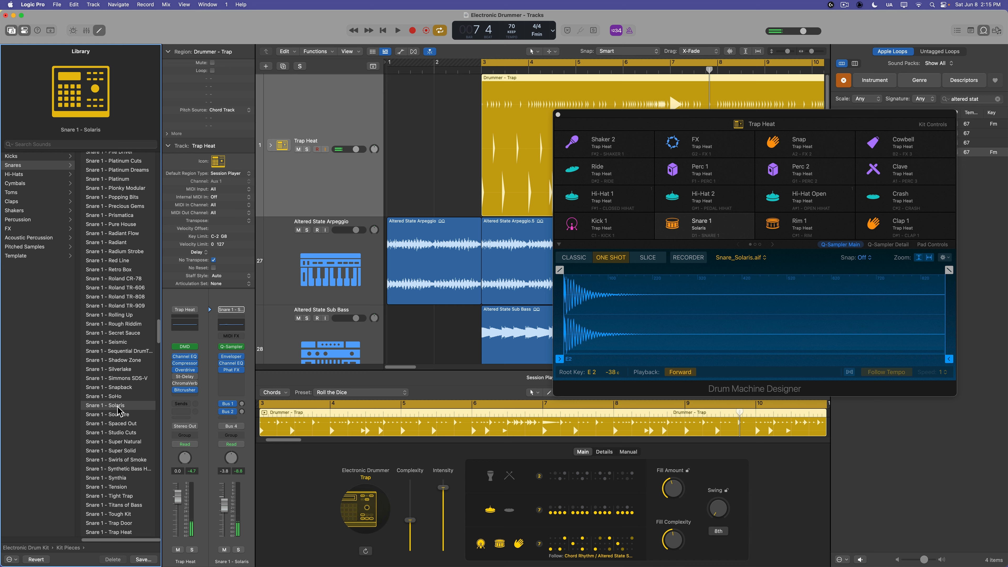
{"action": "key", "text": "space"}
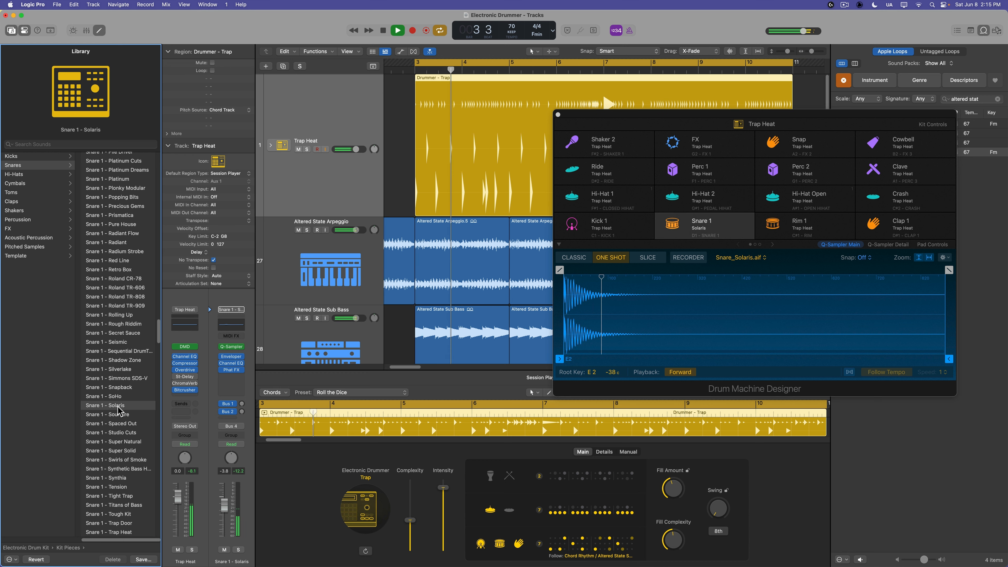
{"action": "key", "text": "space"}
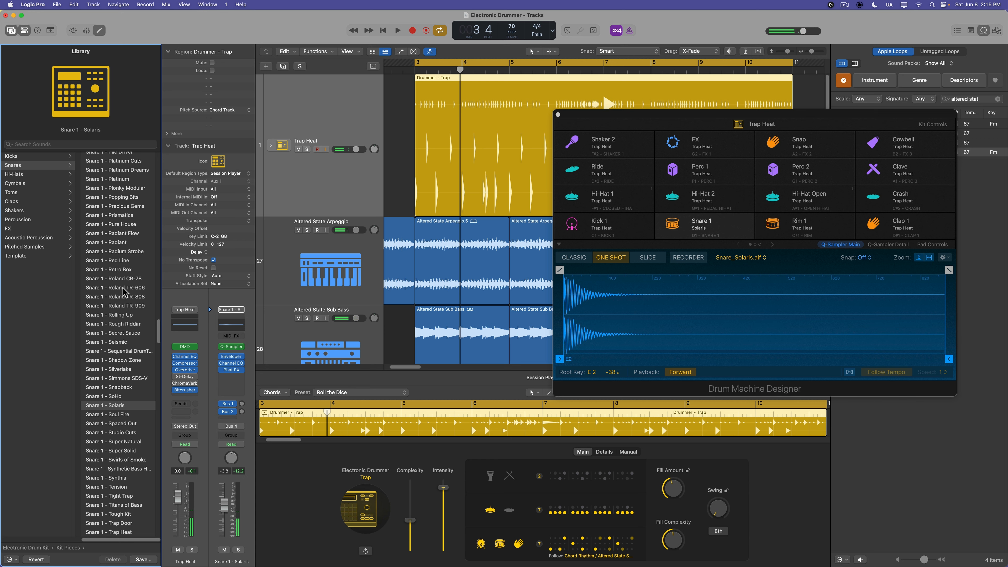
{"action": "left_click", "coordinate": [121, 280]}
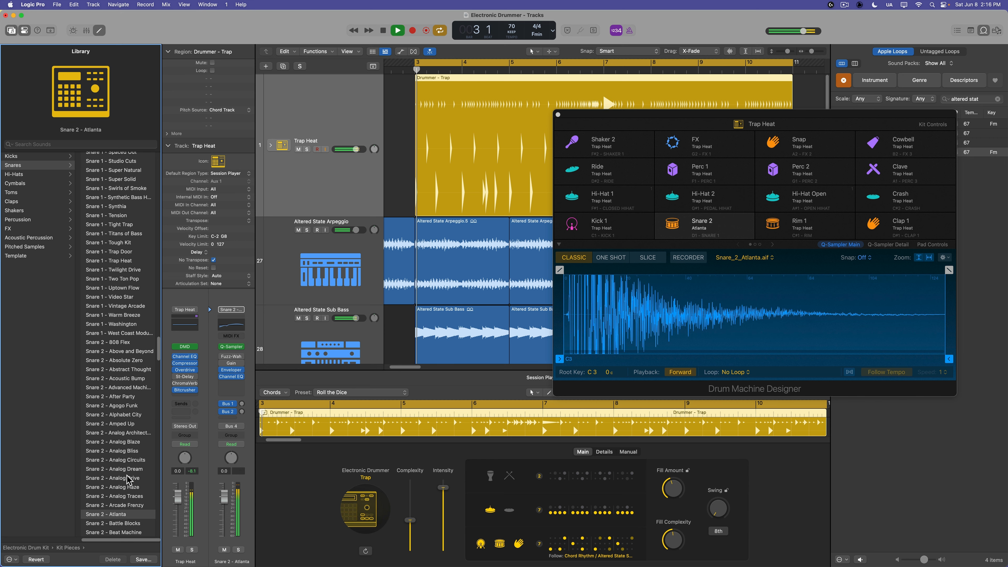
{"action": "scroll", "coordinate": [128, 479], "scroll_direction": "down", "scroll_amount": 10}
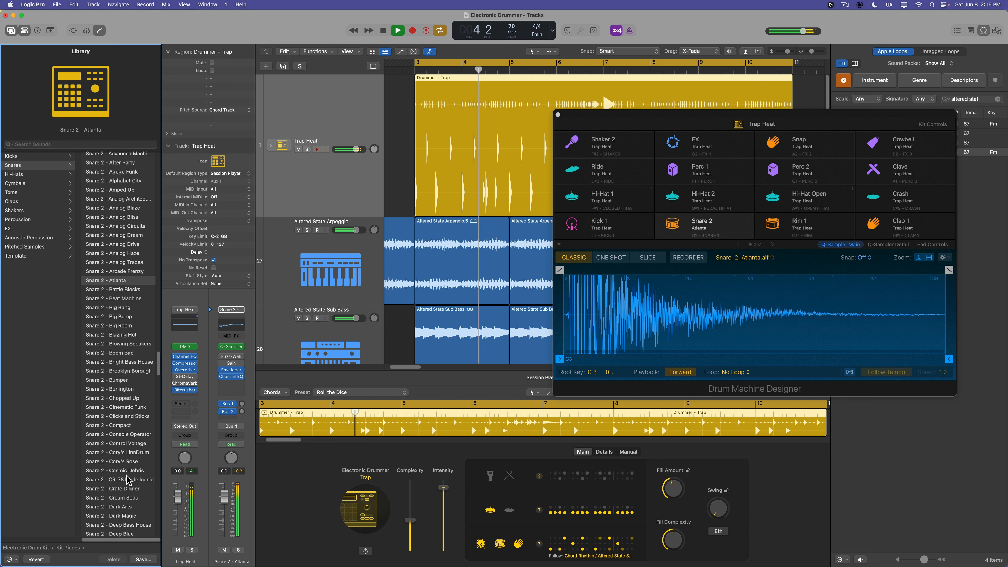
Switch to Splice, add OS_GE_snare_blueprints_2.wav to the library after previewing it, and load it onto the snare pad
{"action": "mouse_move", "coordinate": [732, 228]}
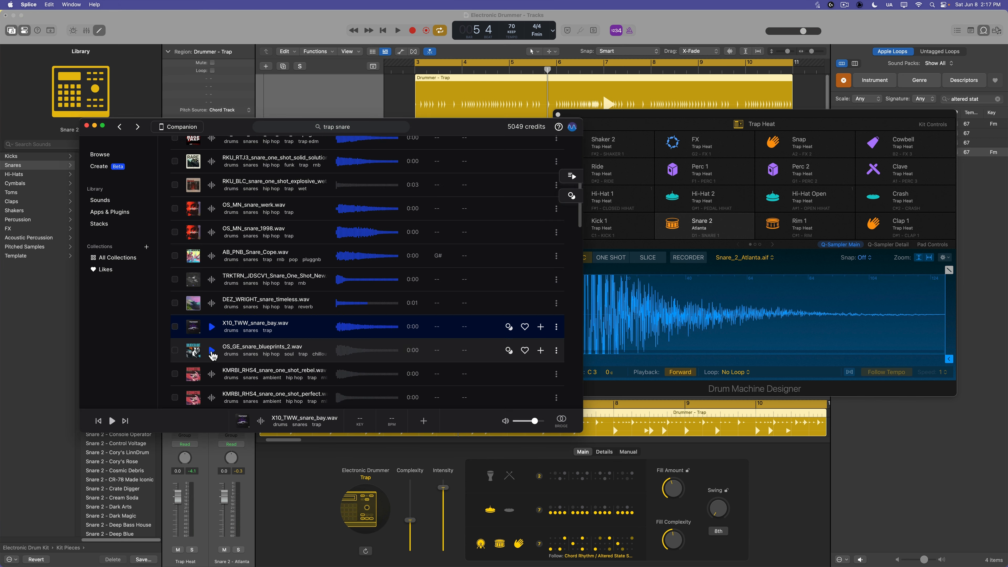
{"action": "left_click", "coordinate": [213, 353]}
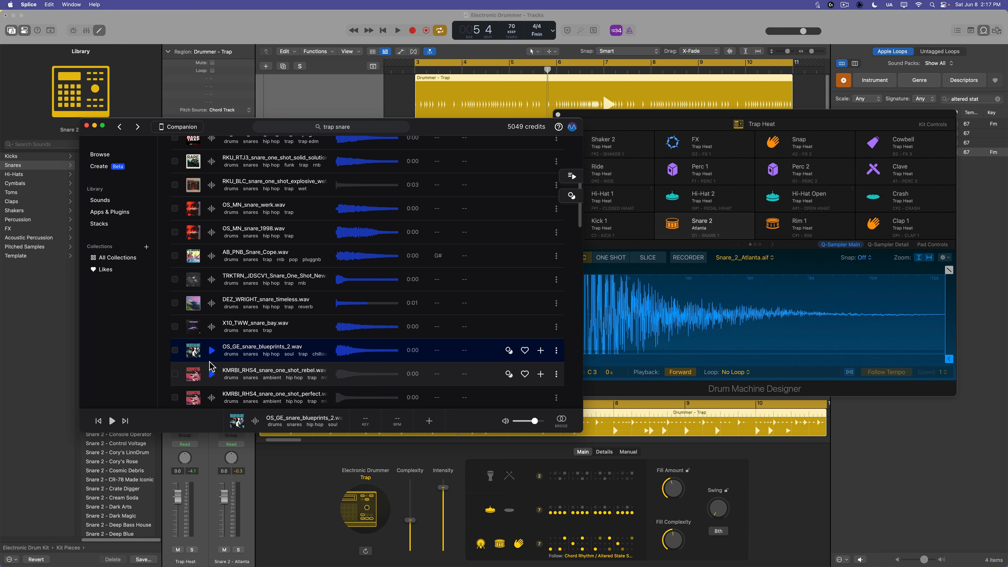
{"action": "left_click", "coordinate": [214, 353]}
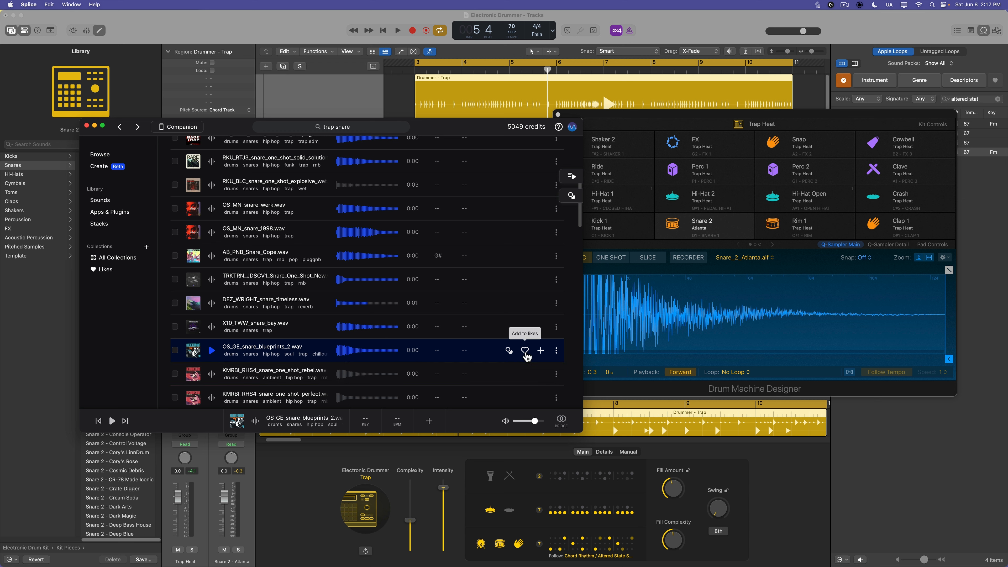
{"action": "left_click", "coordinate": [541, 351]}
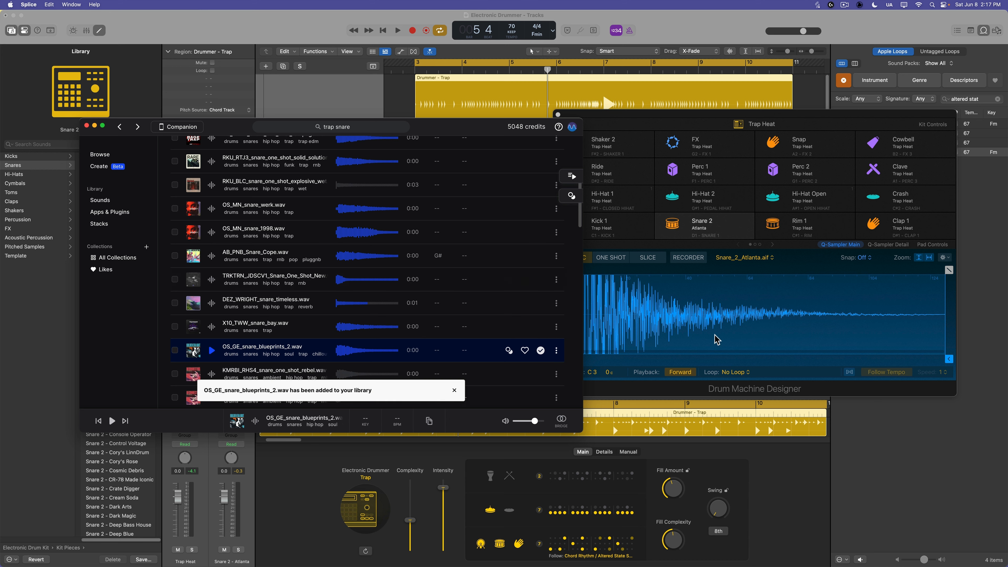
{"action": "left_click_drag", "start_coordinate": [194, 353], "coordinate": [701, 230]}
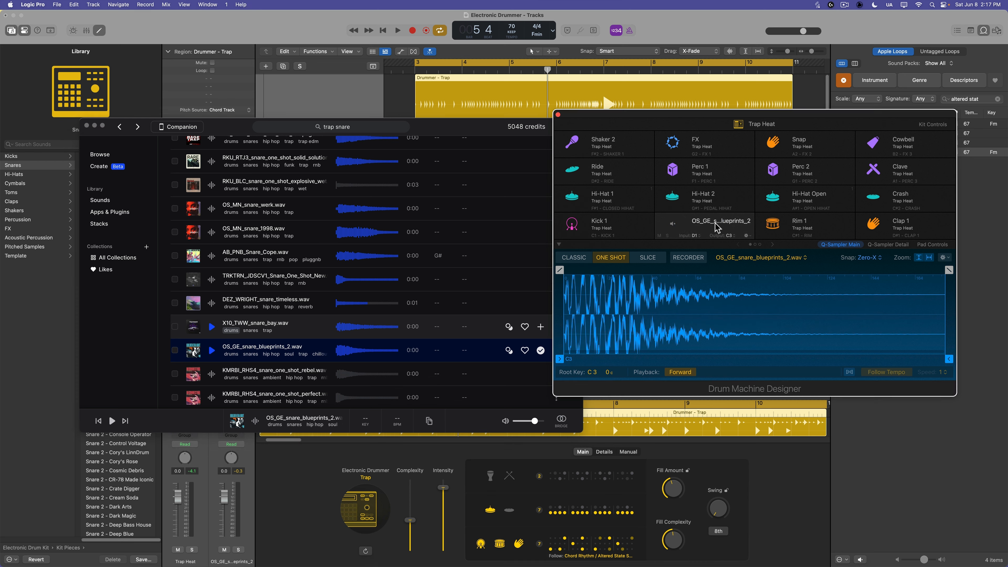
During playback, set the snare pad's reverb to -10.7 dB and volume to -1.4 dB, and close the Splice window
{"action": "key", "text": "space"}
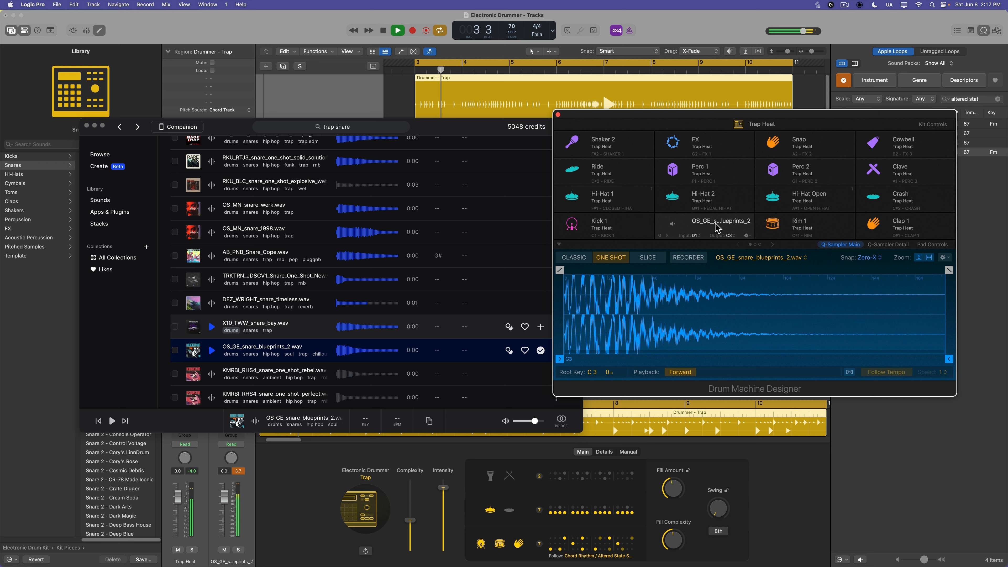
{"action": "left_click", "coordinate": [932, 244]}
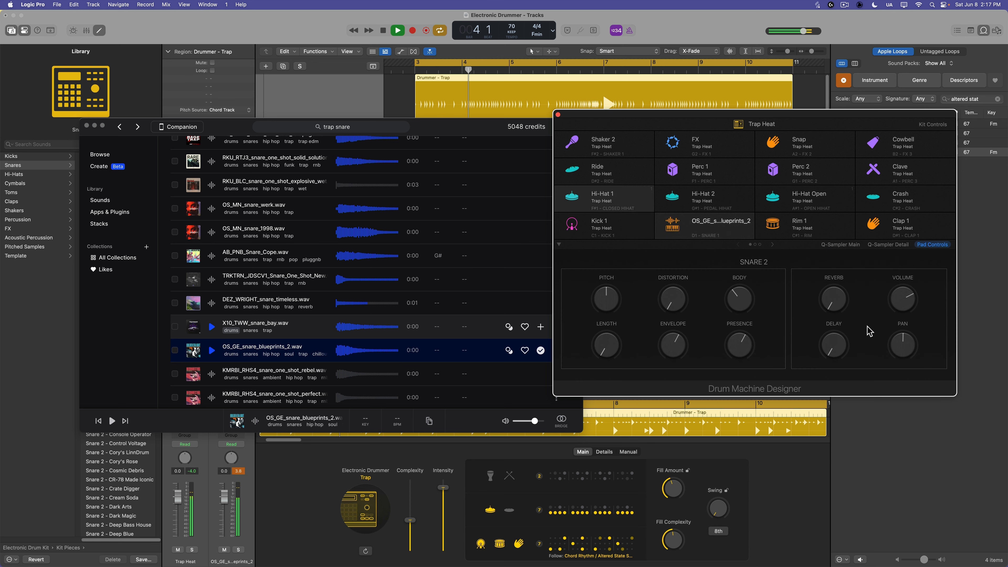
{"action": "left_click_drag", "start_coordinate": [851, 283], "coordinate": [897, 302]}
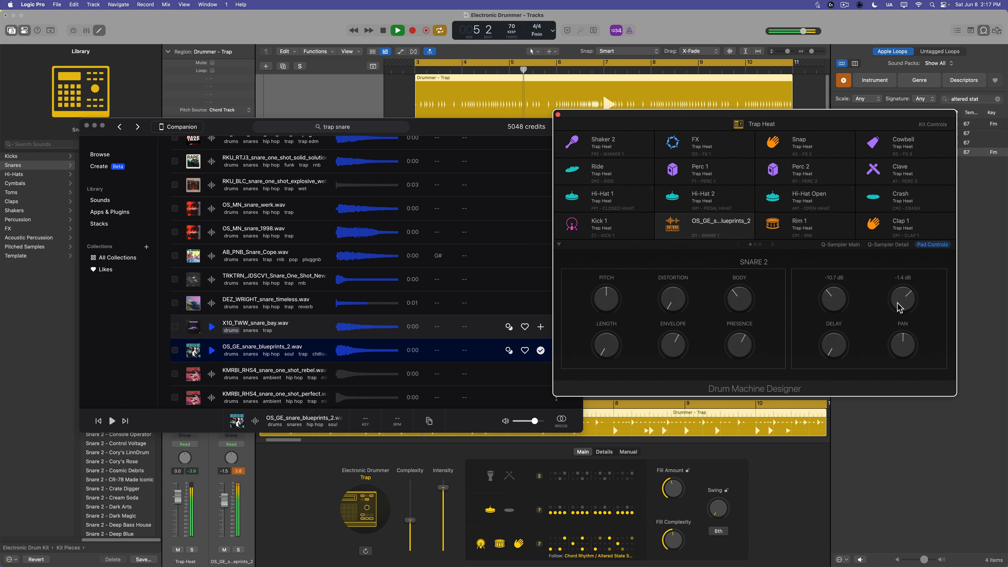
{"action": "left_click", "coordinate": [86, 125]}
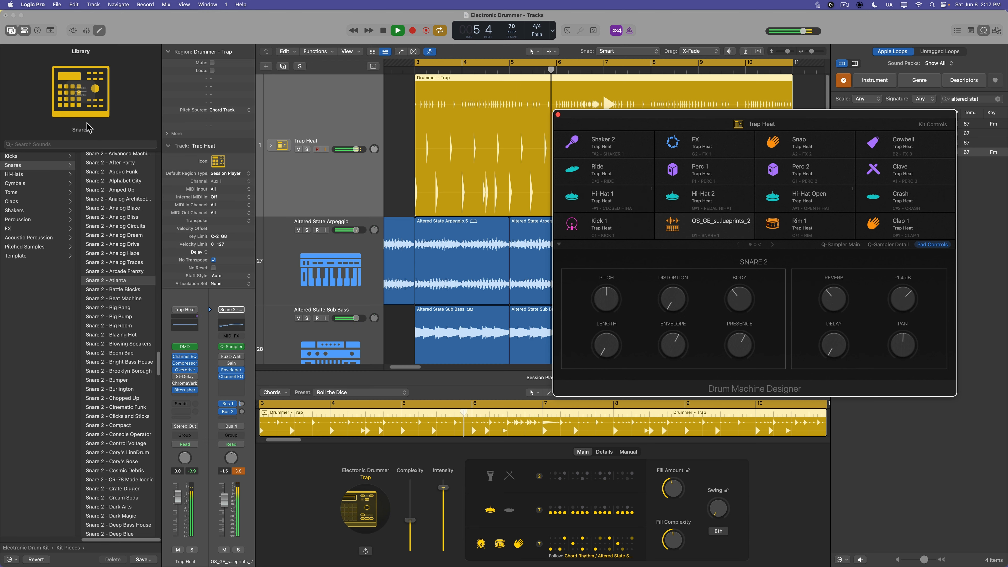
{"action": "key", "text": "space"}
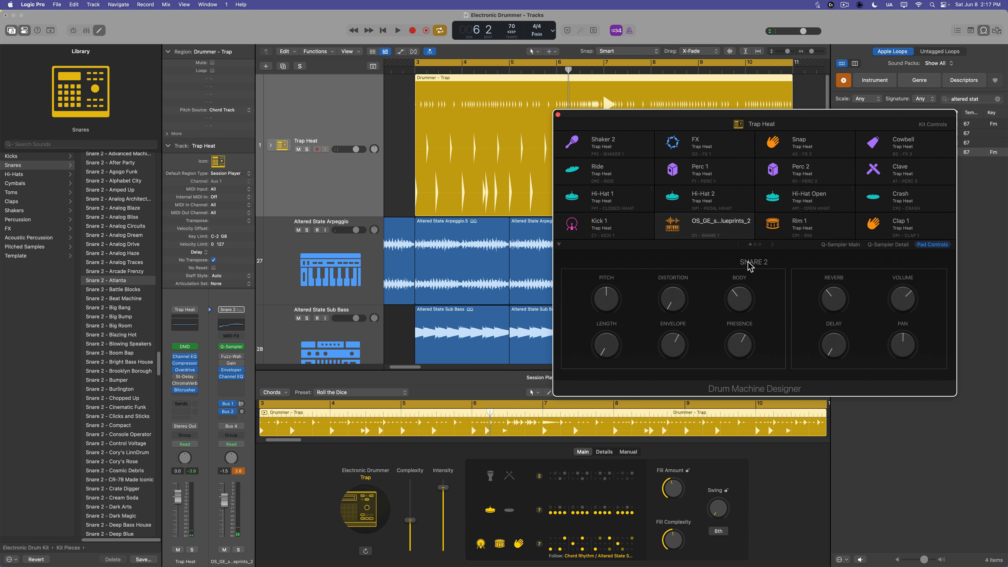
Close Drum Machine Designer, then expand the Trap Heat stack to view its individual kit tracks and collapse it again
{"action": "left_click", "coordinate": [557, 115]}
{"action": "left_click", "coordinate": [270, 146]}
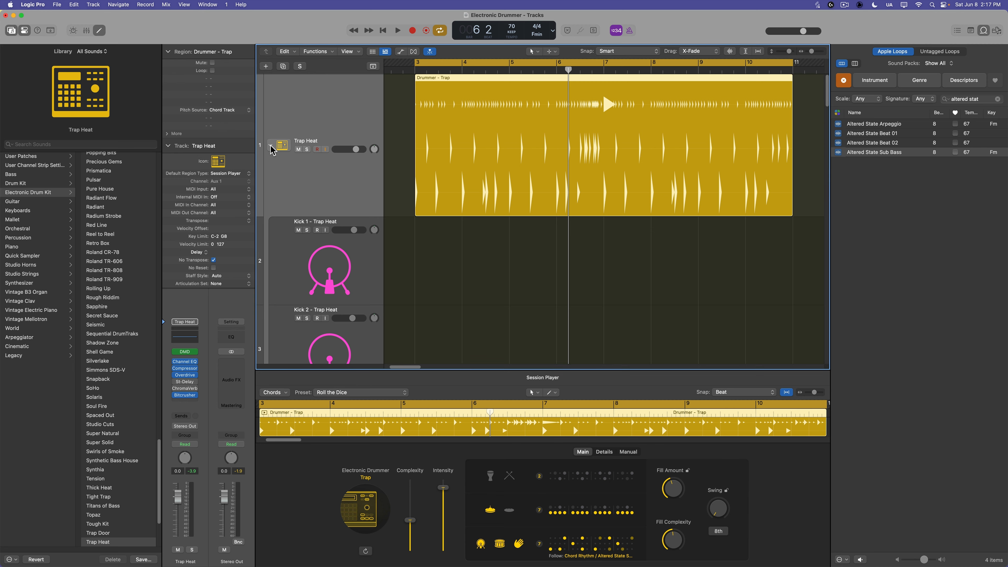
{"action": "left_click", "coordinate": [270, 146]}
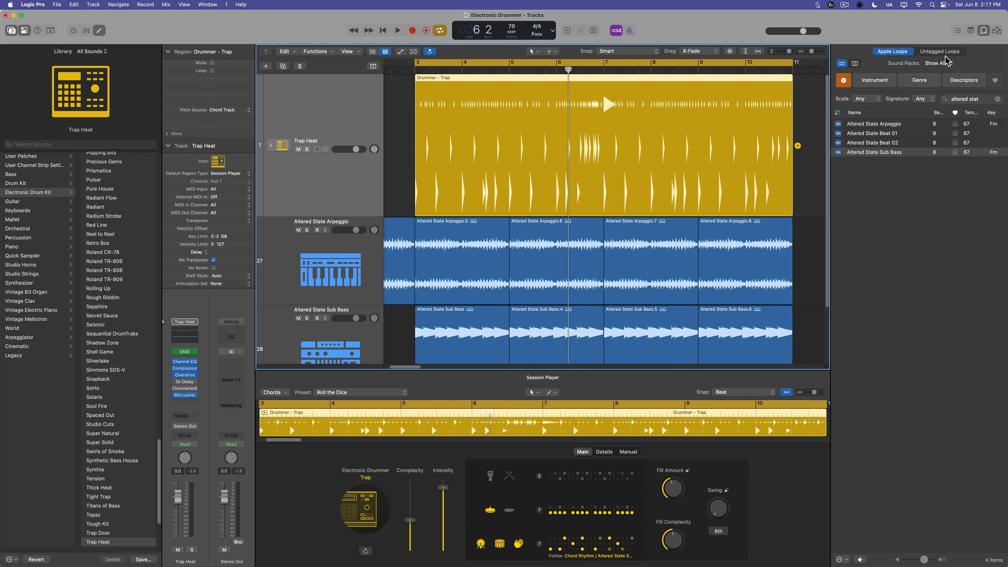
Hide the loop browser and the Library to give the Tracks area more room
{"action": "left_click", "coordinate": [984, 30]}
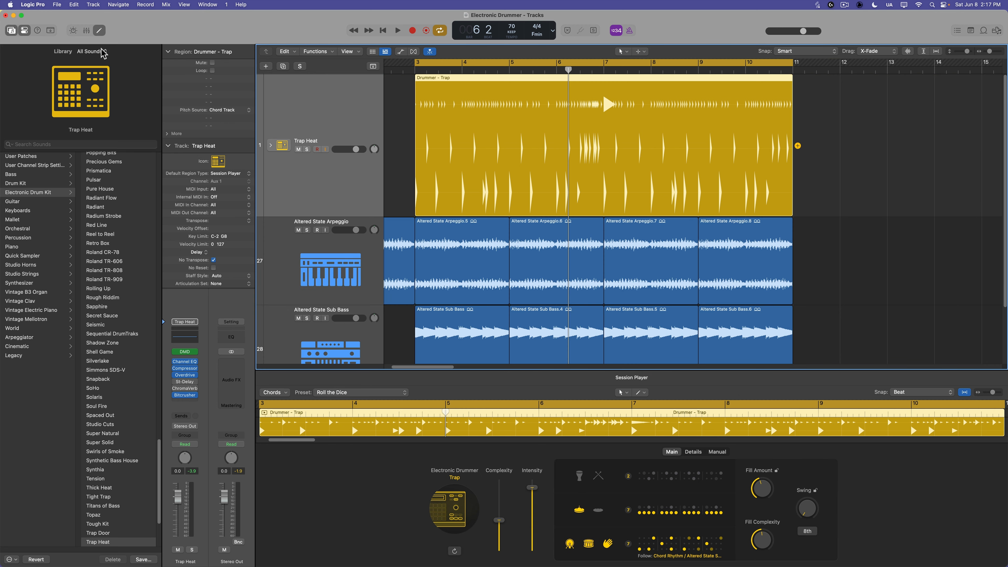
{"action": "left_click", "coordinate": [844, 154]}
{"action": "left_click", "coordinate": [648, 124]}
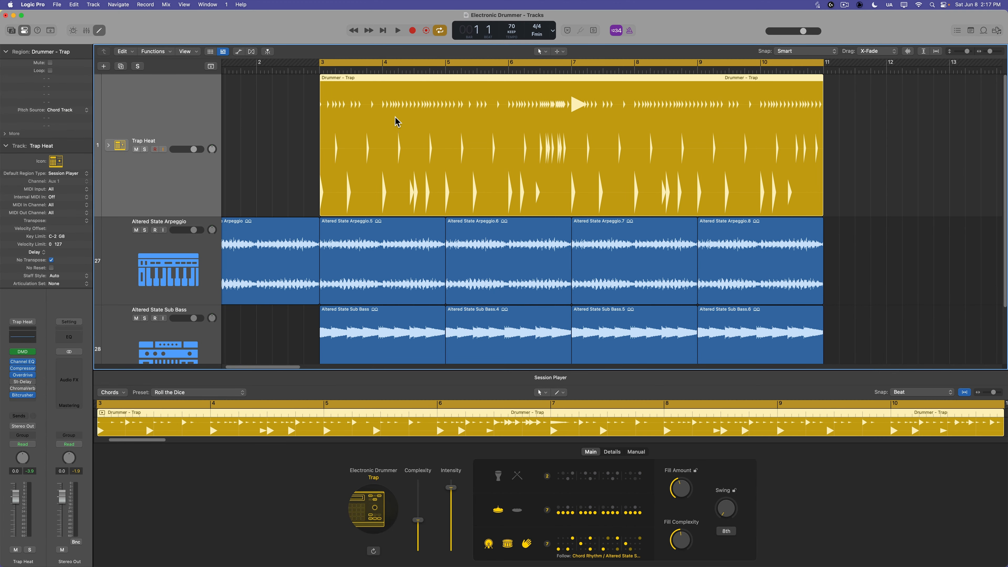
Convert the Trap Heat track's Drummer region to a MIDI region for editing in the Piano Roll
{"action": "right_click", "coordinate": [395, 121]}
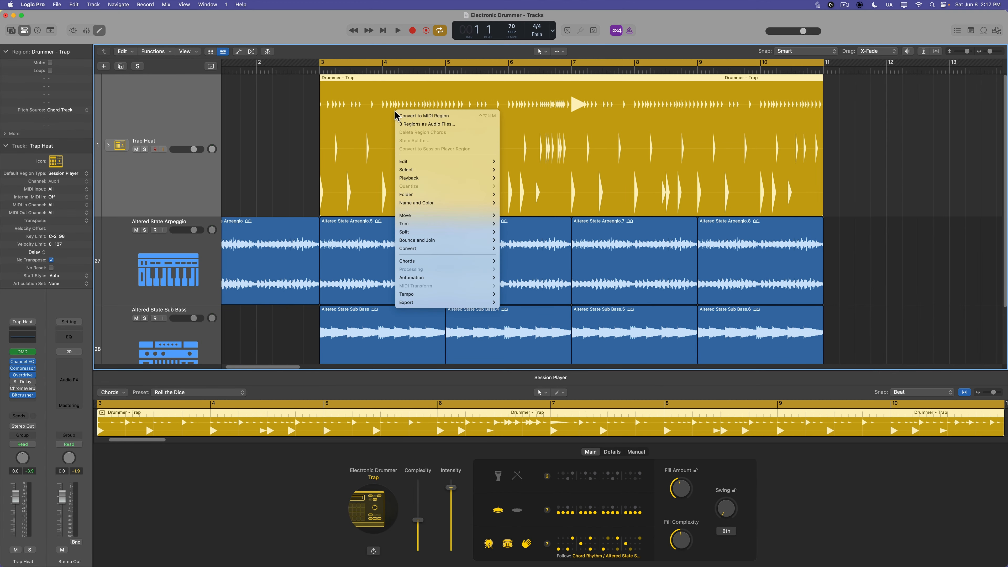
{"action": "left_click", "coordinate": [432, 119]}
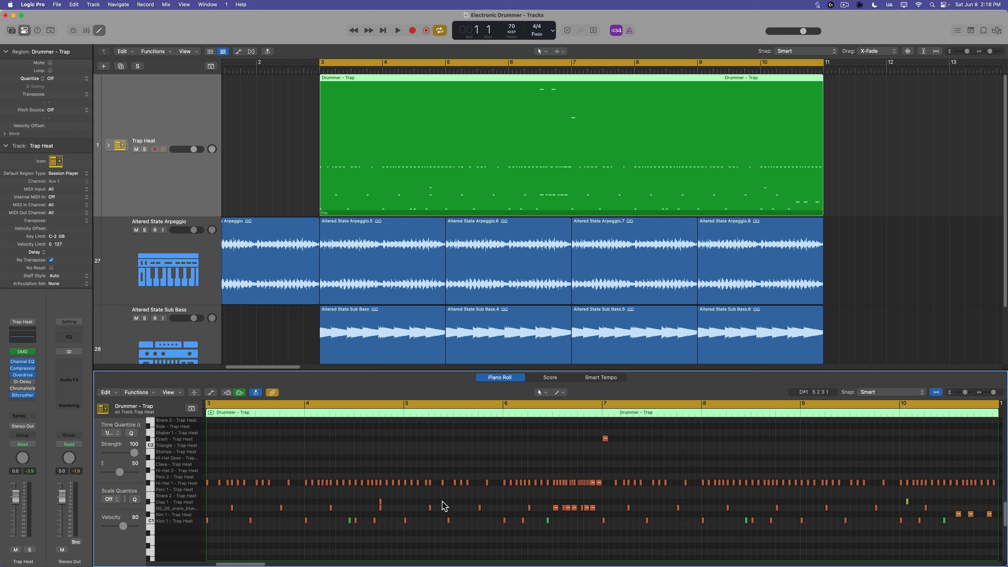
{"action": "key", "text": "super+Right"}
{"action": "key", "text": "super+Right"}
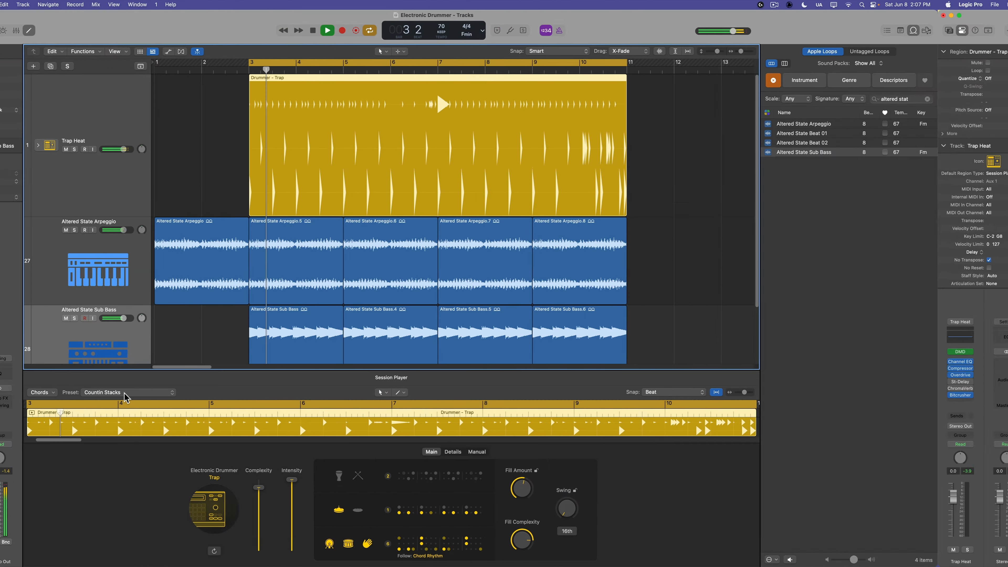
Audition the Miami Bass and Platinum Drip presets on the Trap drummer region during playback
{"action": "left_click", "coordinate": [159, 392]}
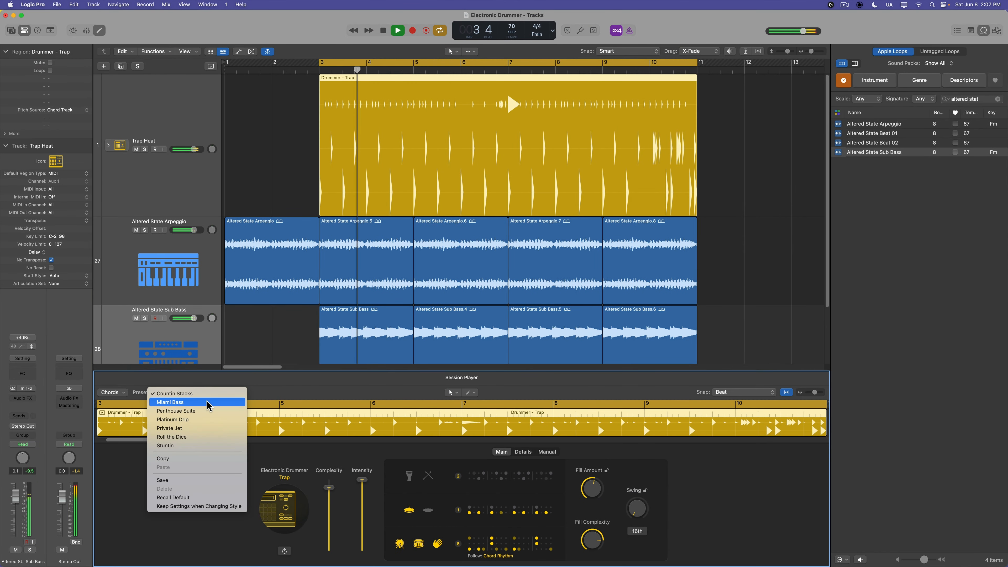
{"action": "left_click", "coordinate": [206, 401]}
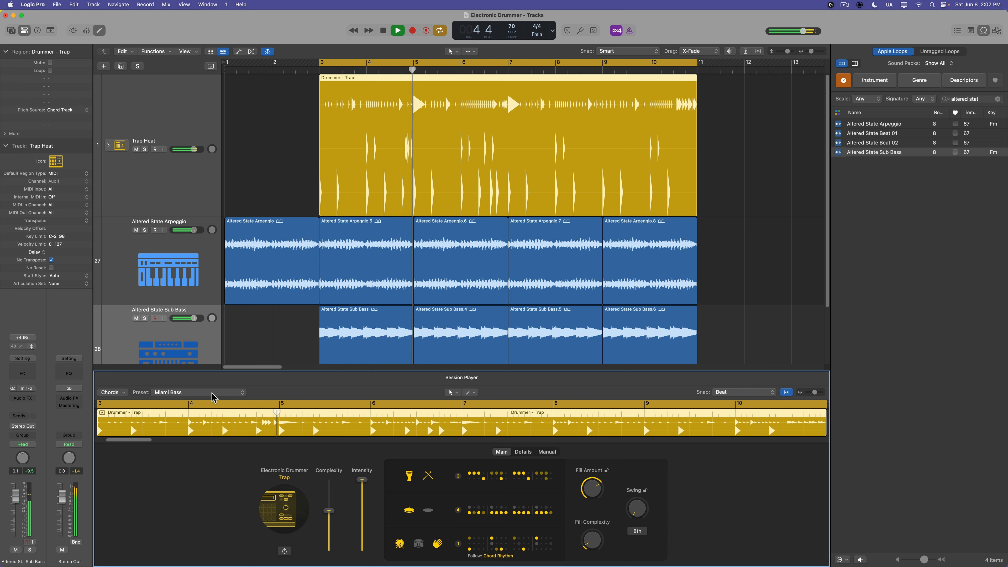
{"action": "left_click", "coordinate": [213, 397]}
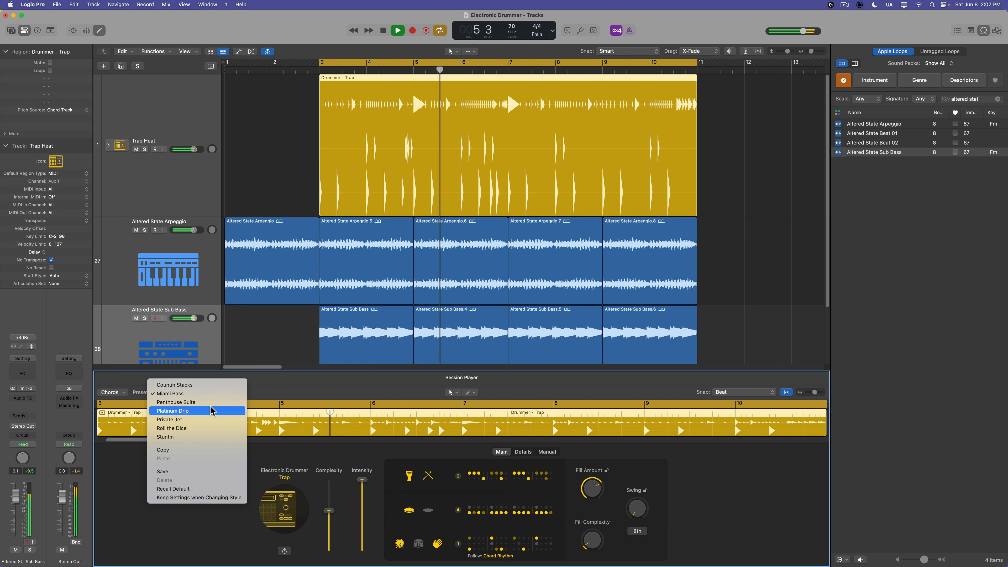
{"action": "left_click", "coordinate": [211, 411]}
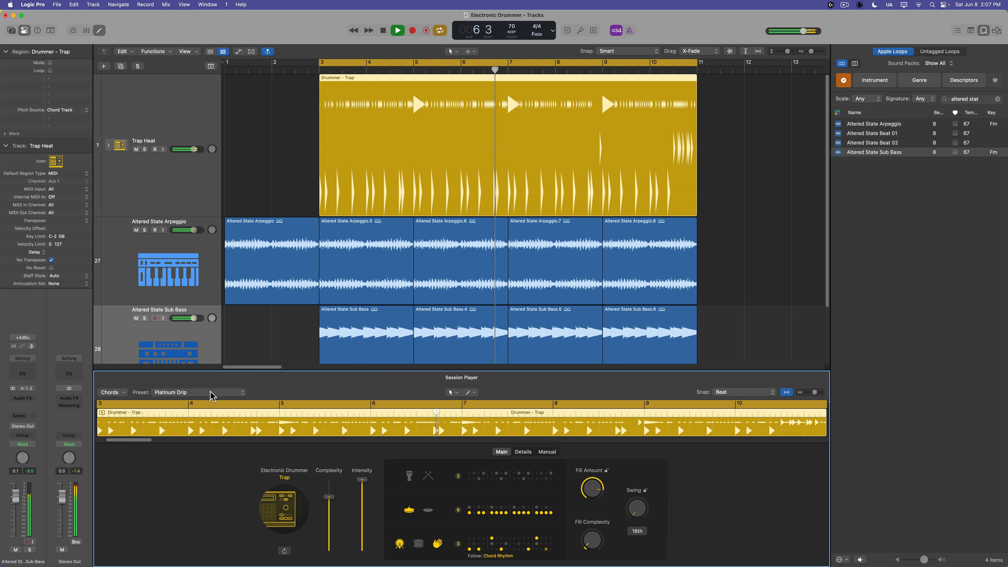
Set the Trap drummer's preset to Roll the Dice, audition it and stop playback
{"action": "left_click", "coordinate": [210, 394]}
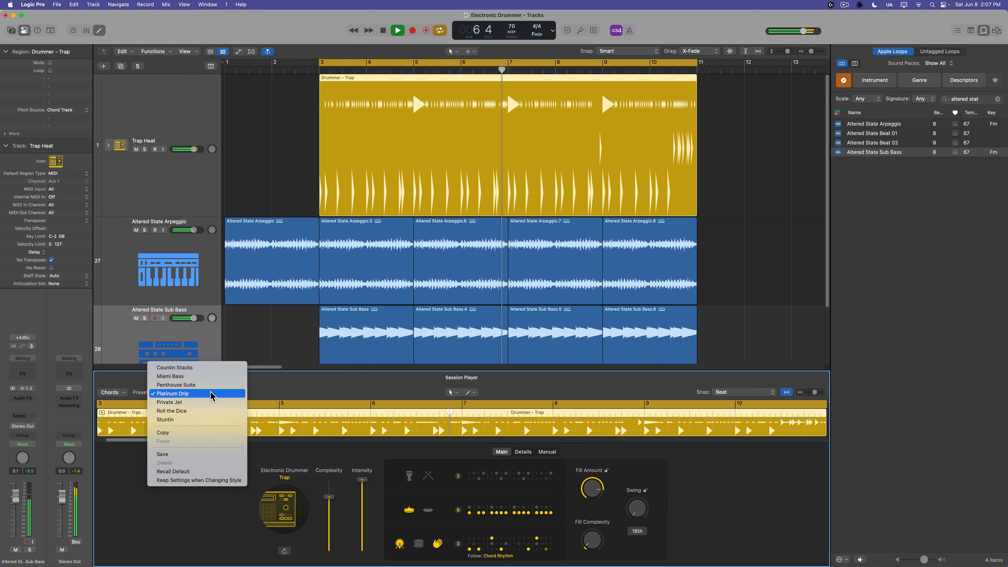
{"action": "left_click", "coordinate": [210, 411]}
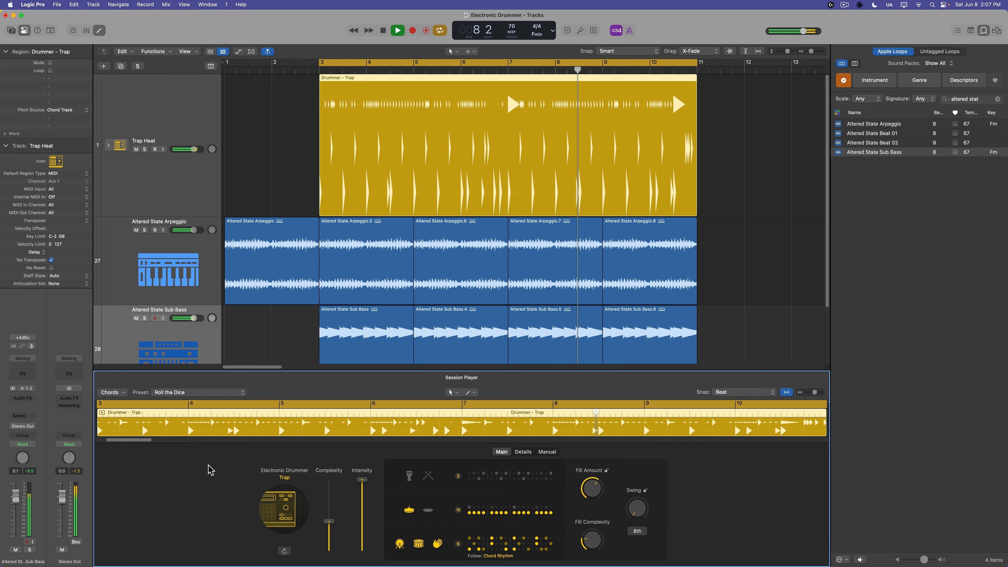
{"action": "key", "text": "space"}
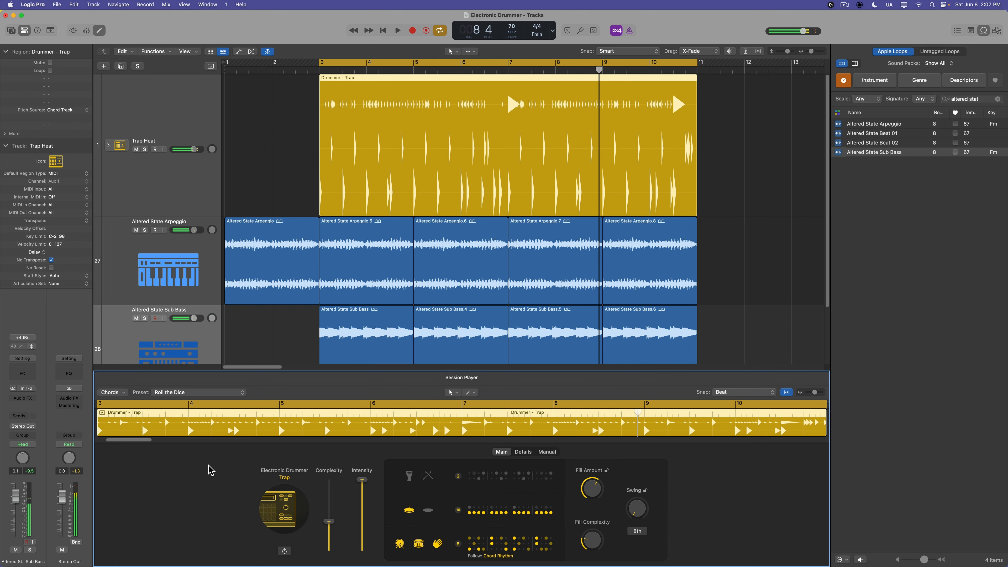